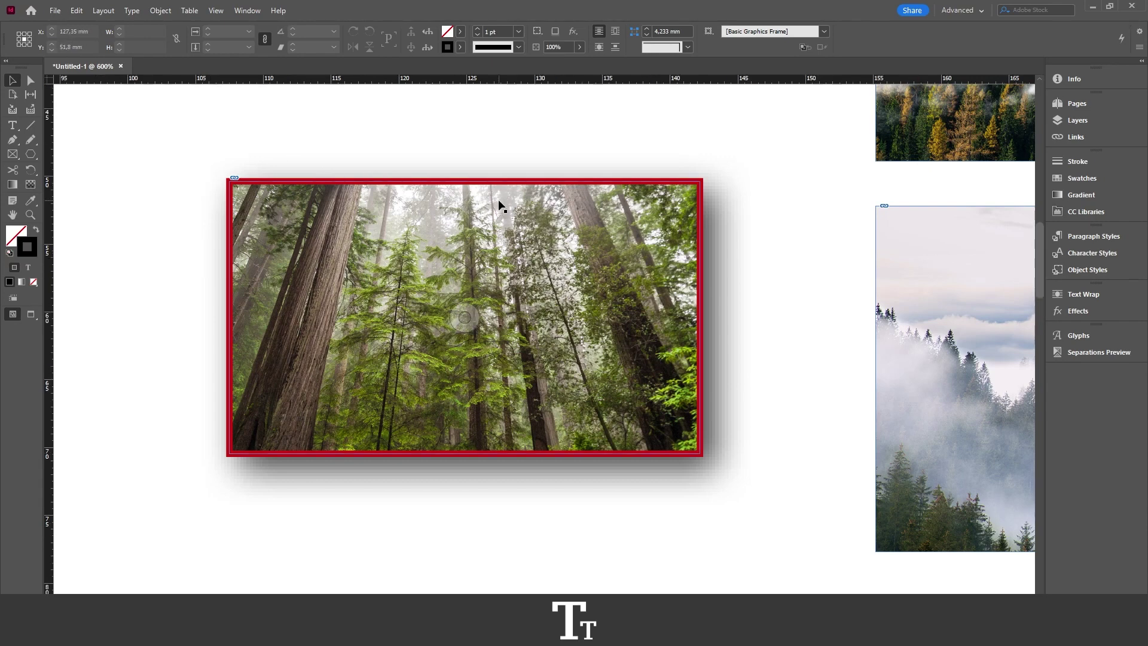
Nudge the red-bordered forest photo slightly up and left on the page
scroll(500, 205, down, 1)
drag(710, 187, 583, 294)
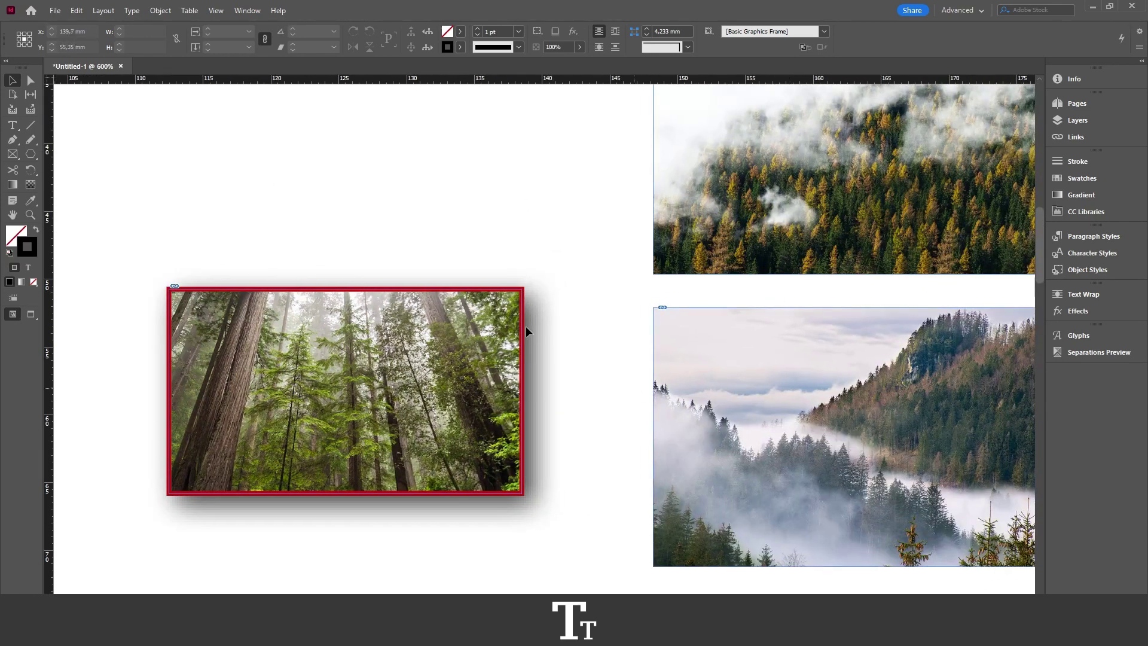
scroll(564, 346, down, 1)
scroll(571, 346, down, 2)
scroll(621, 311, left, 2)
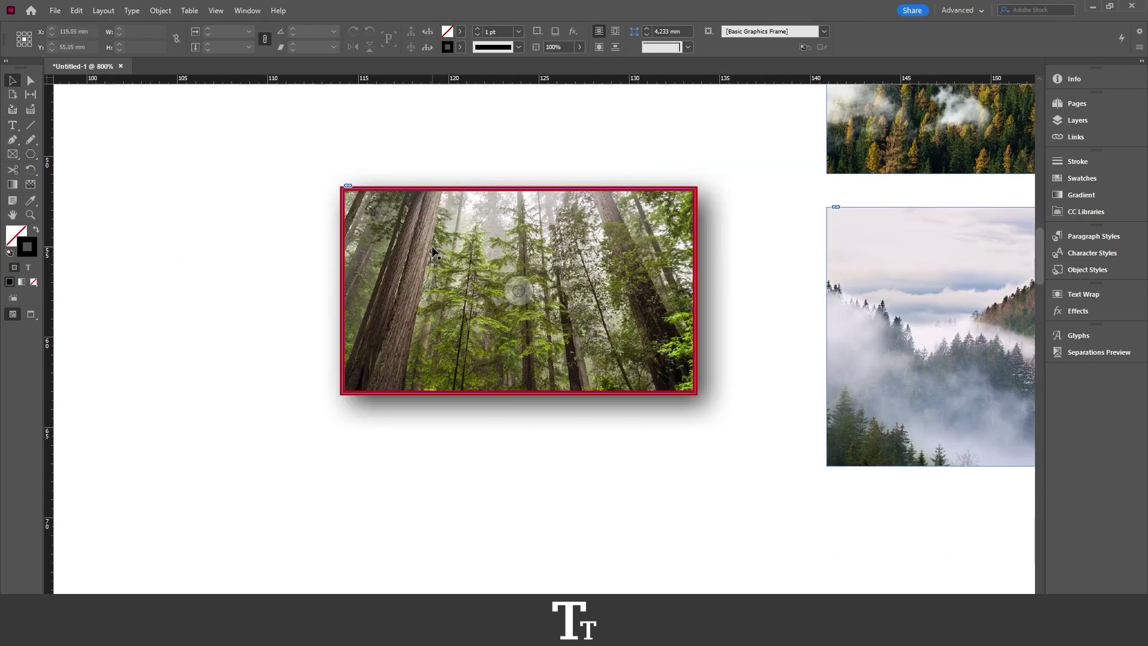
scroll(432, 246, up, 1)
click(323, 175)
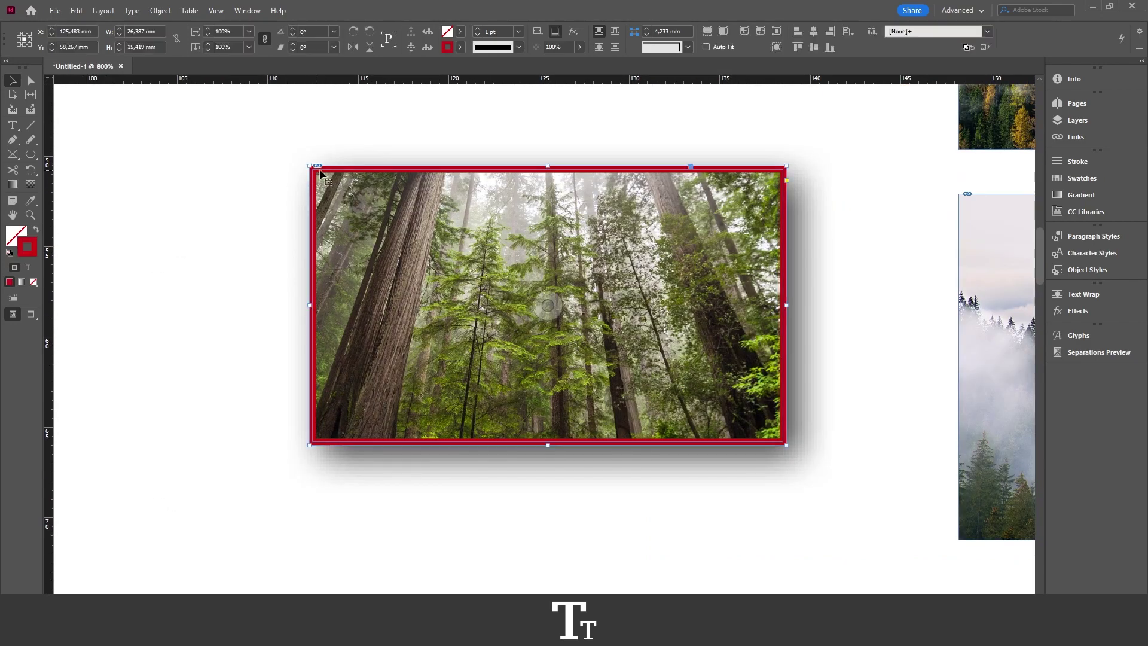
drag(538, 286, 502, 260)
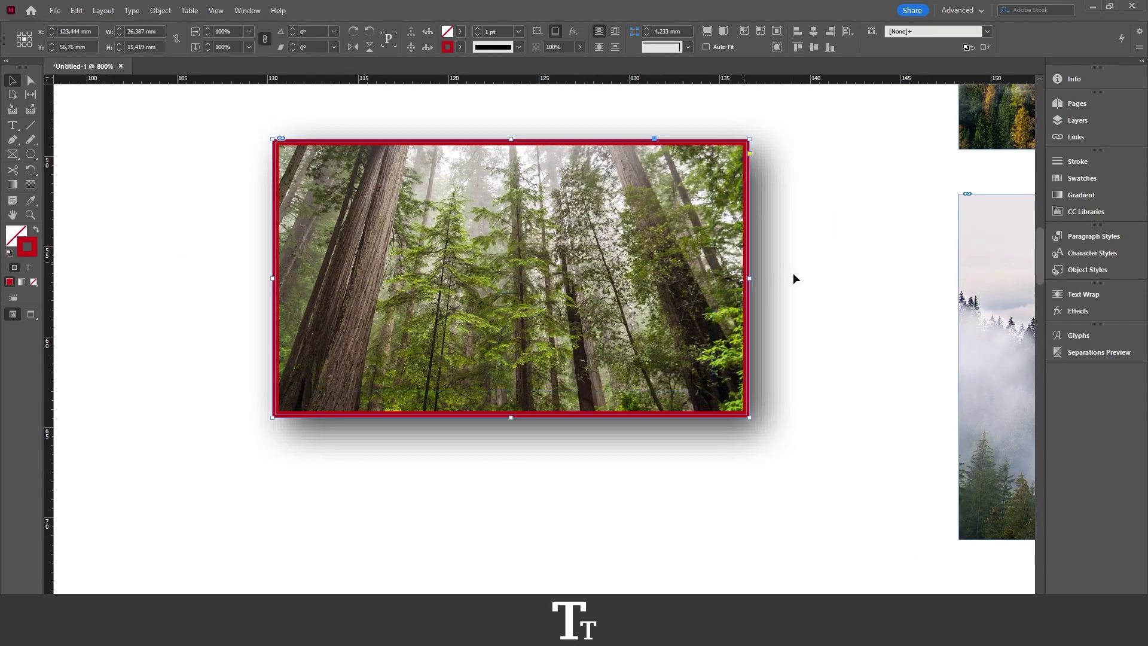
click(792, 273)
Marquee-select the forest photo and zoom the view in to 800%
scroll(656, 313, up, 2)
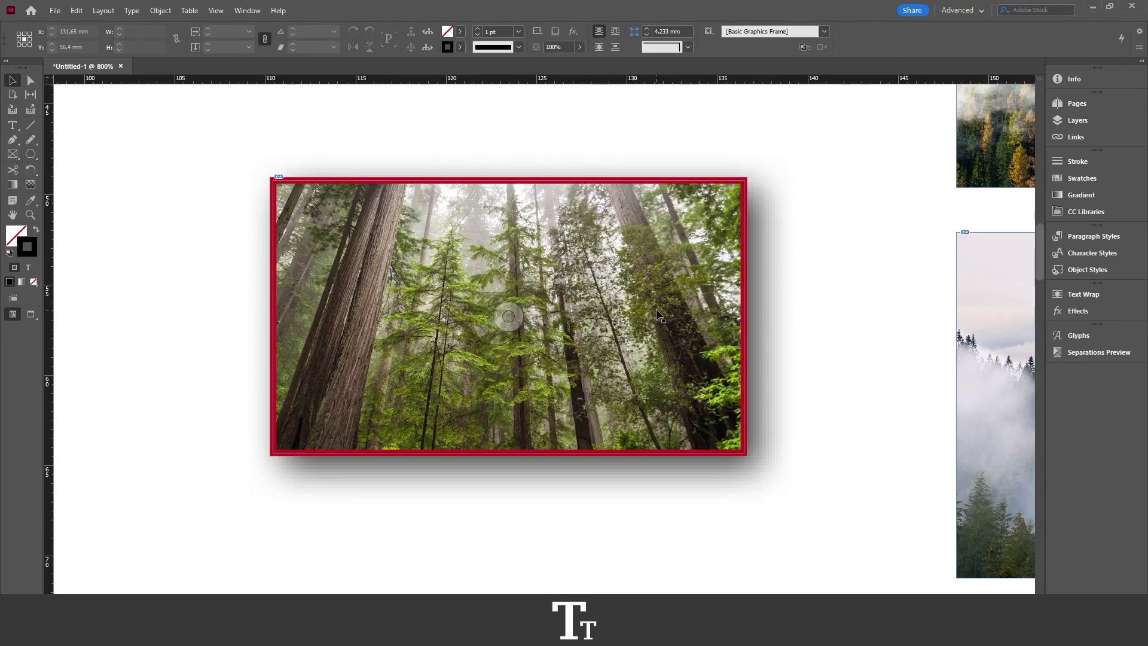
scroll(674, 312, up, 2)
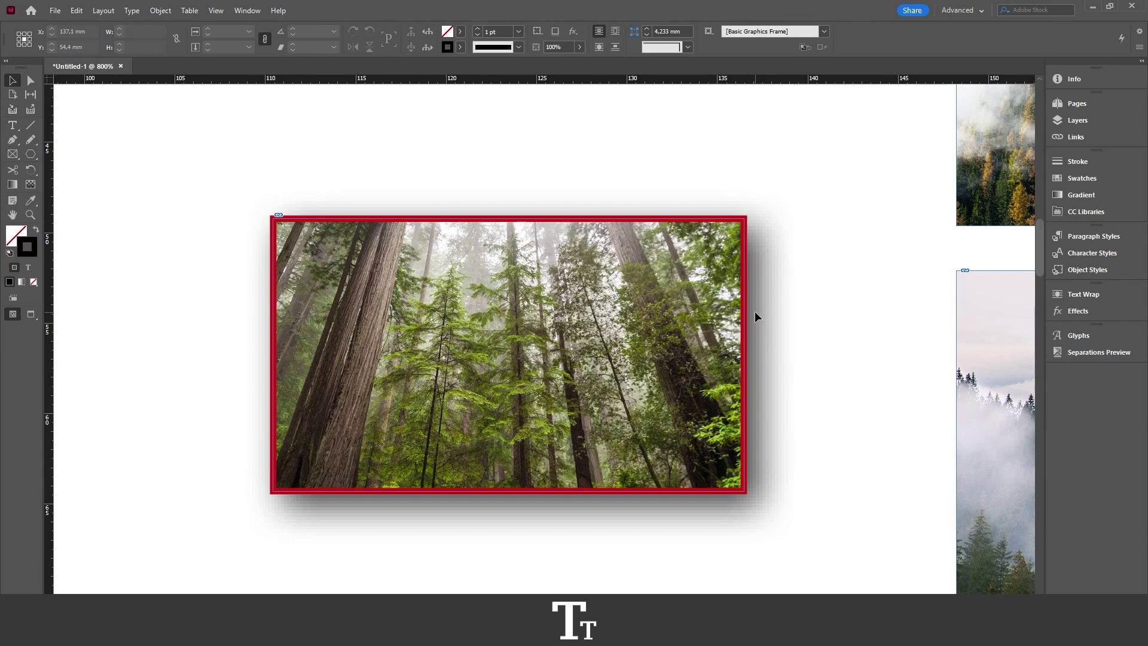
scroll(592, 292, down, 1)
scroll(702, 293, right, 3)
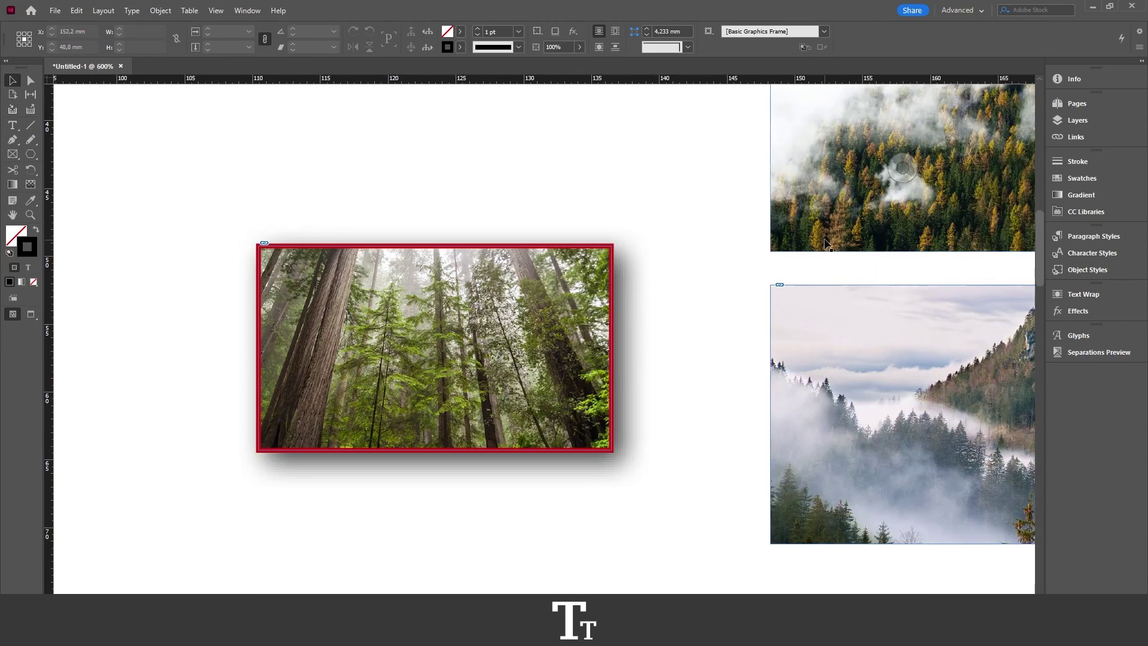
click(804, 242)
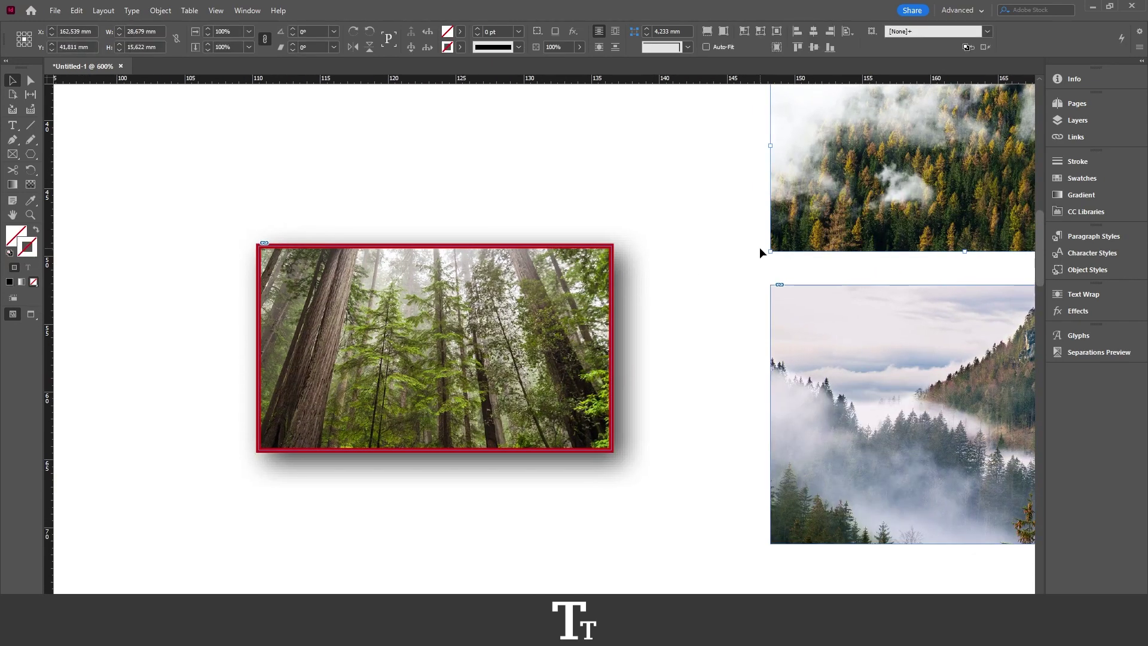
click(753, 291)
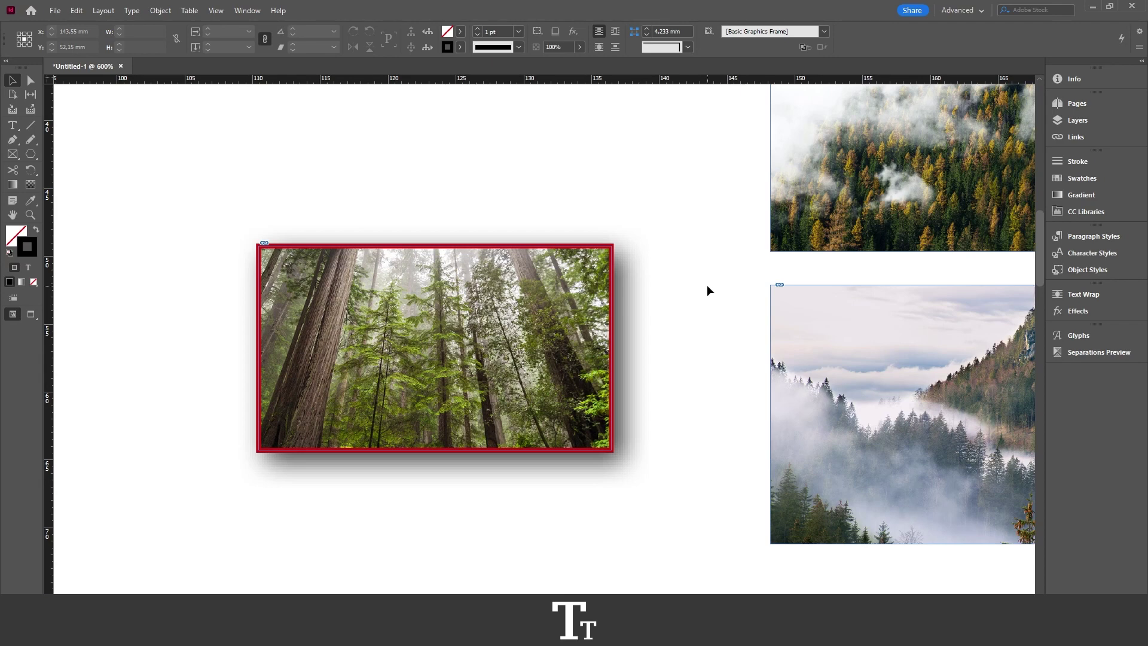
drag(707, 285, 762, 267)
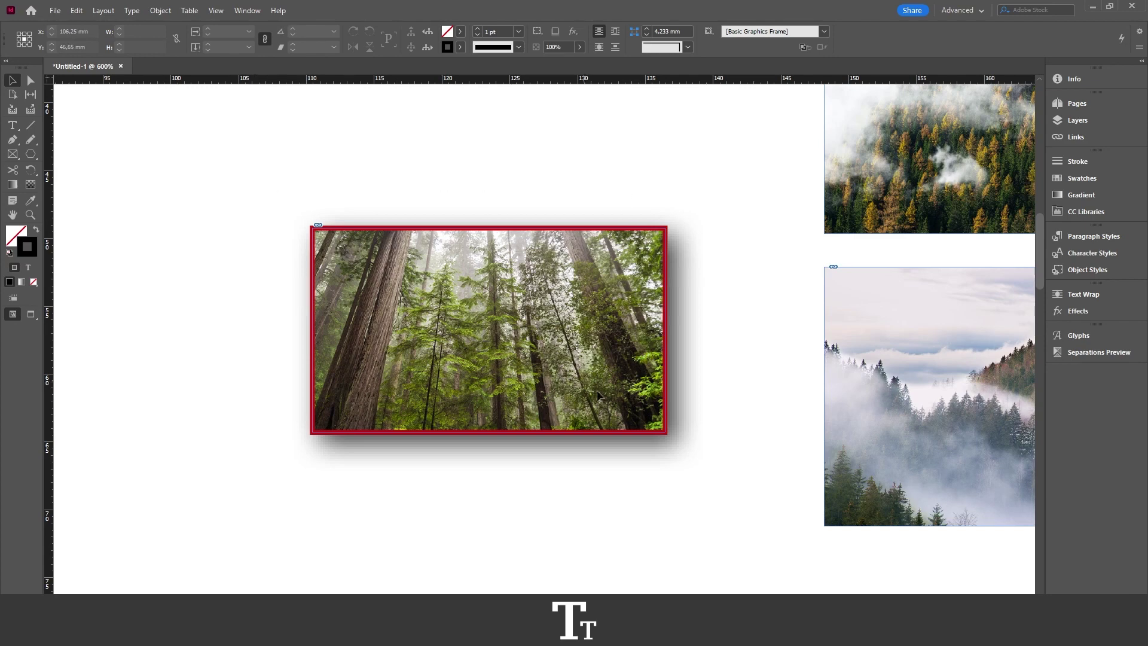
drag(254, 192, 706, 463)
key(ctrl+equal)
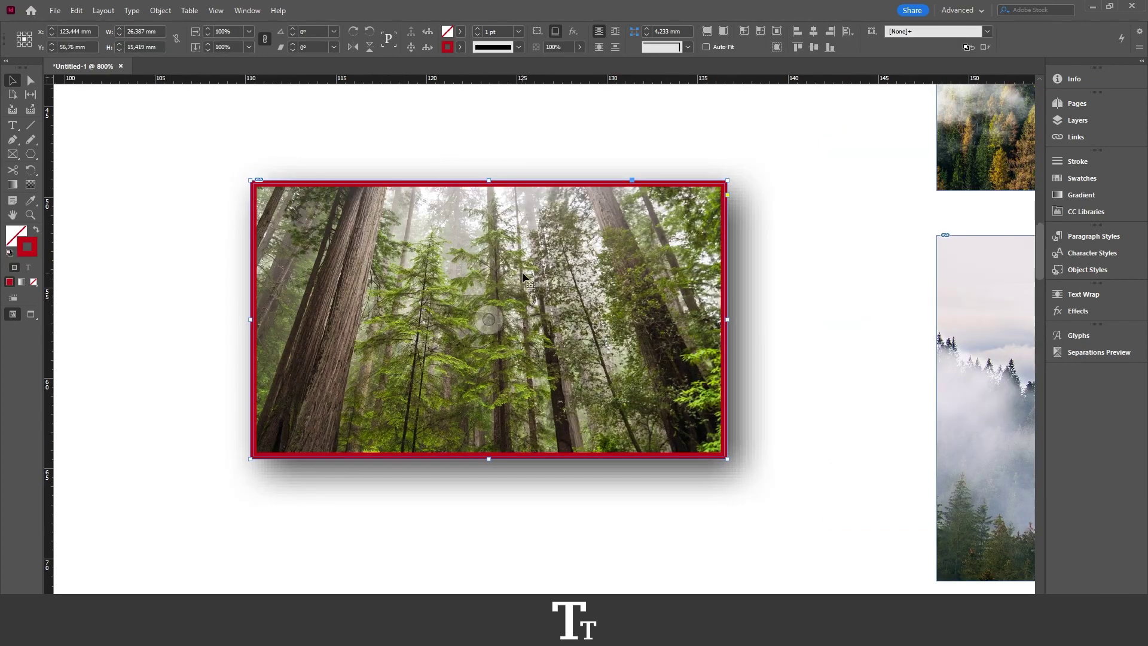
Open the Object Styles panel from the dock and via Window > Styles > Object Styles
click(1093, 272)
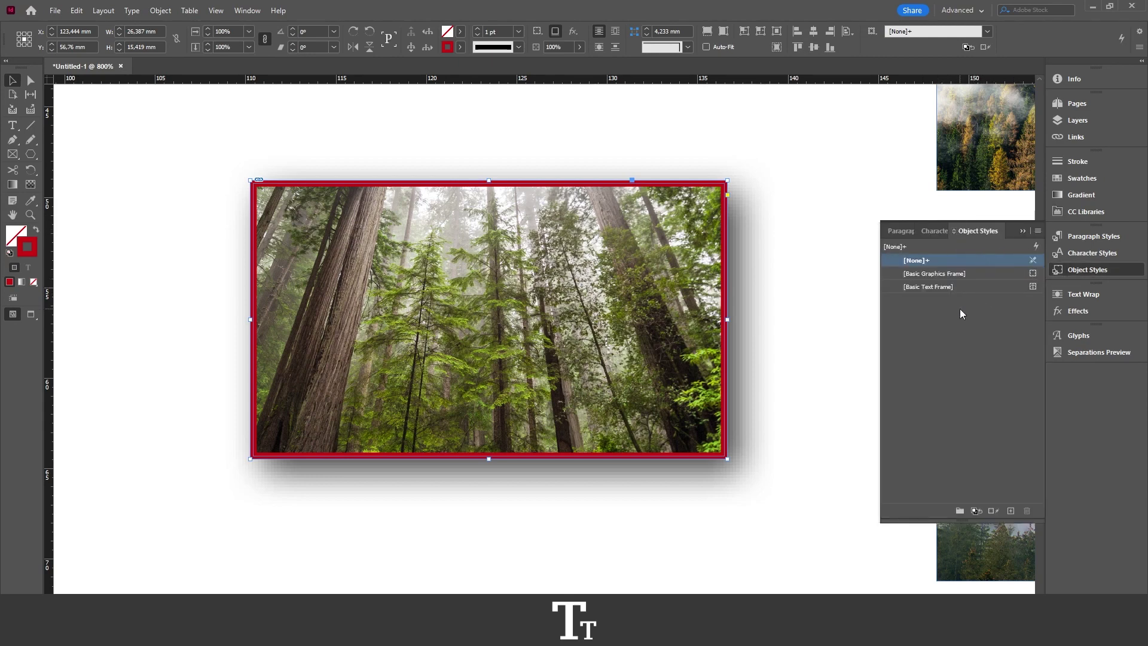
click(256, 11)
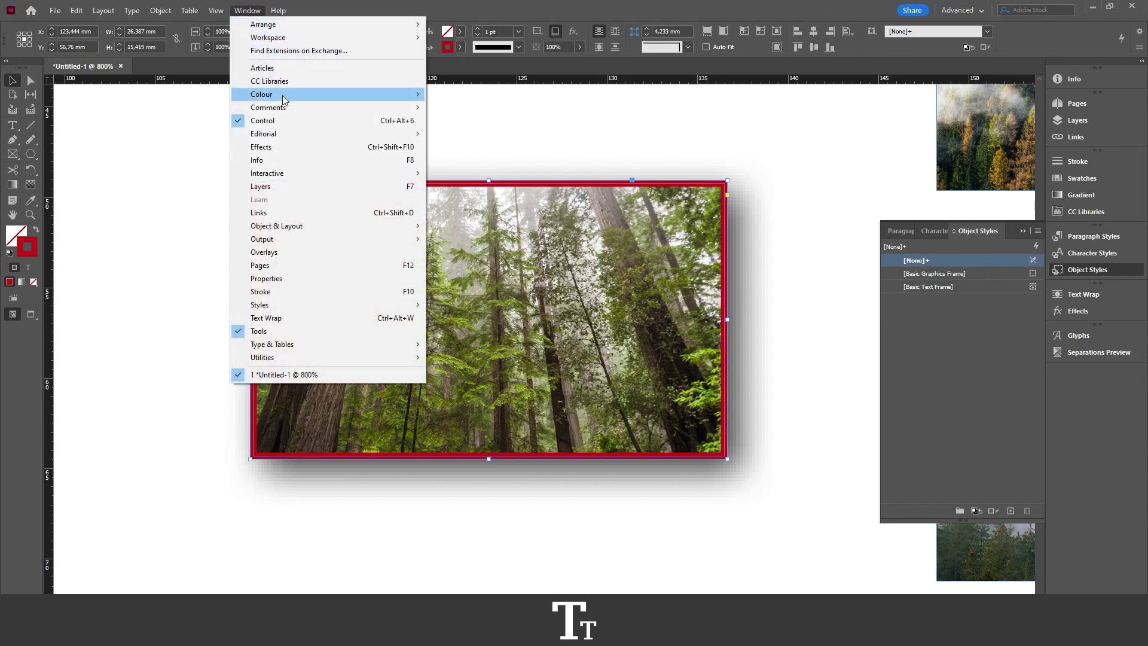
mouse_move(290, 305)
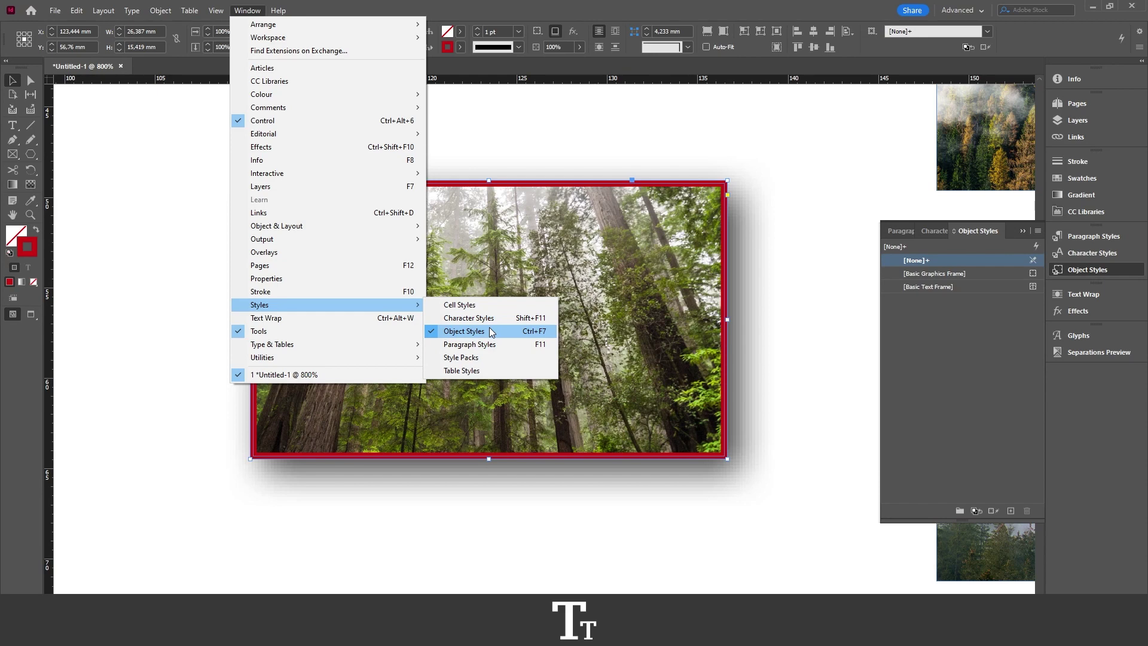
Browse the Paragraph and Character Styles tabs, then select the forest photo and open the Object Styles panel menu
click(506, 156)
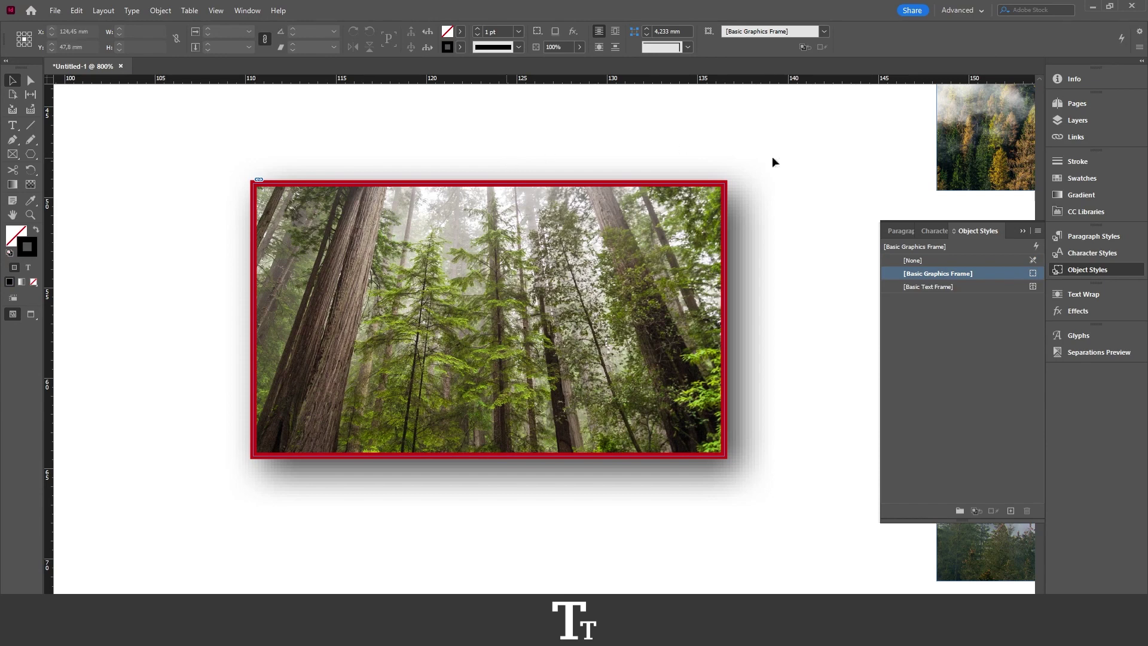
click(898, 232)
click(976, 233)
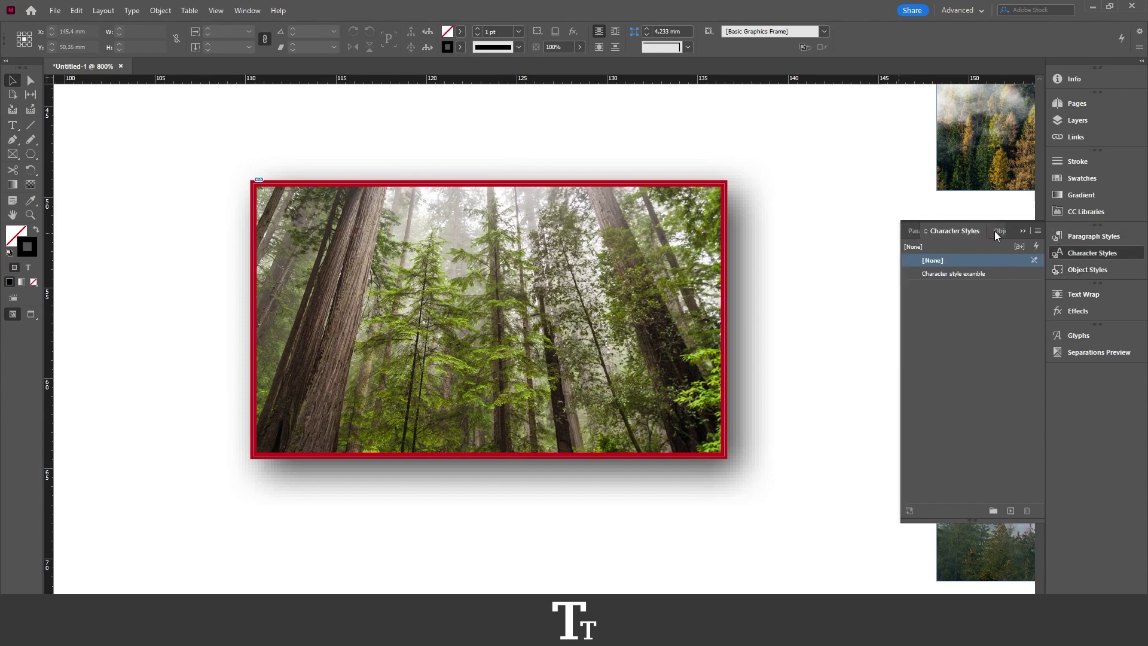
click(994, 230)
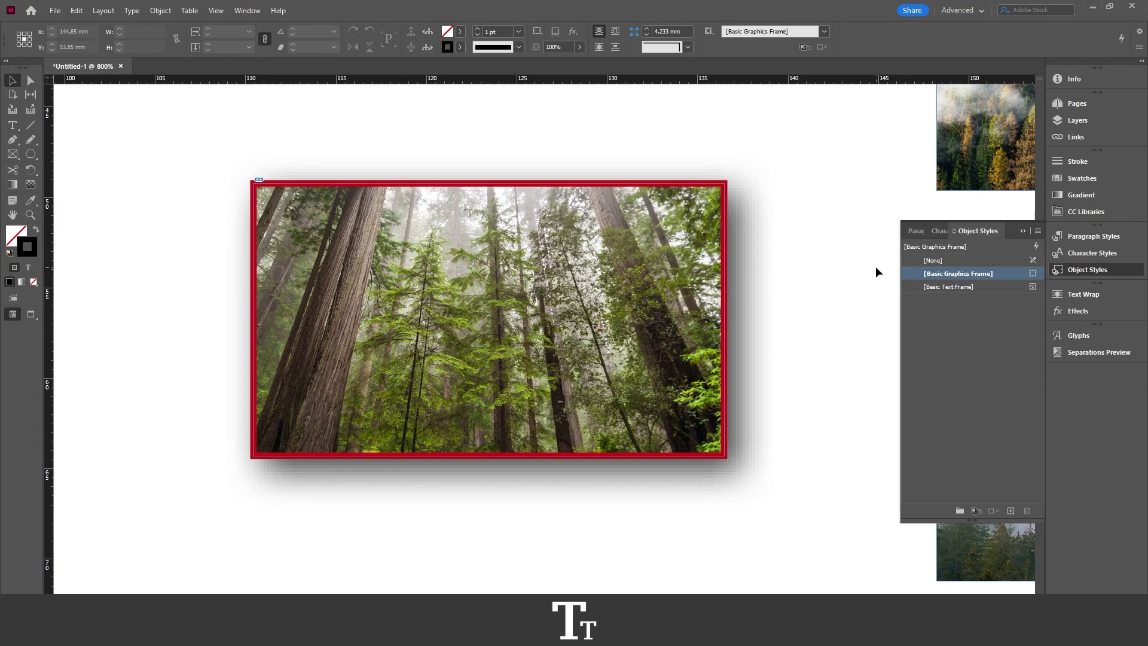
click(466, 206)
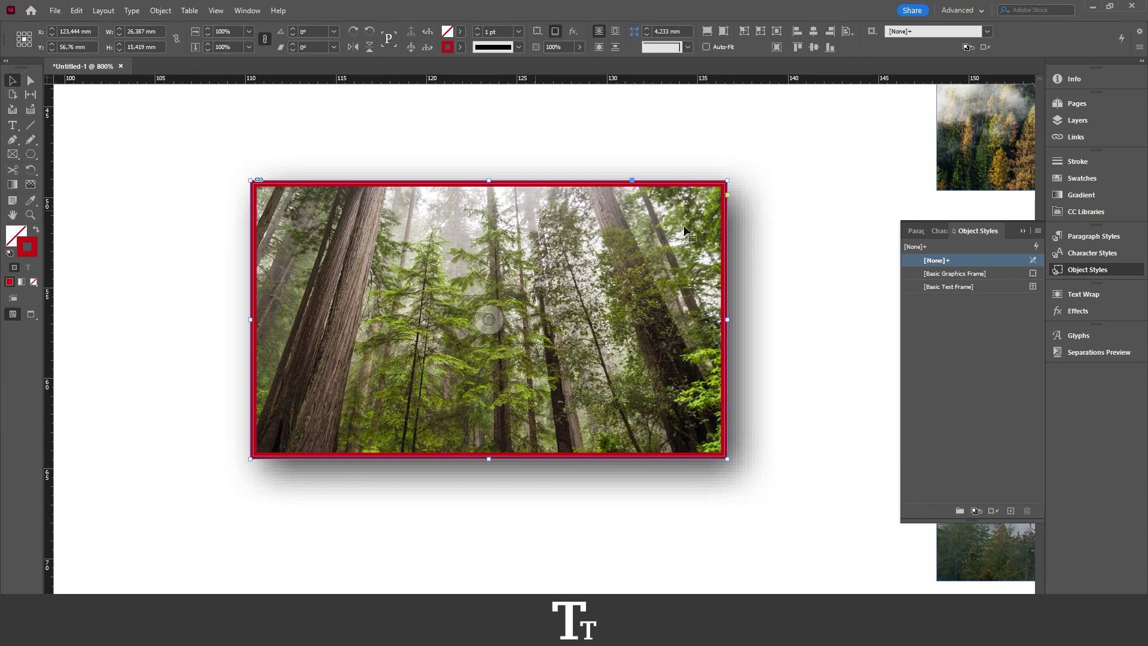
click(1036, 230)
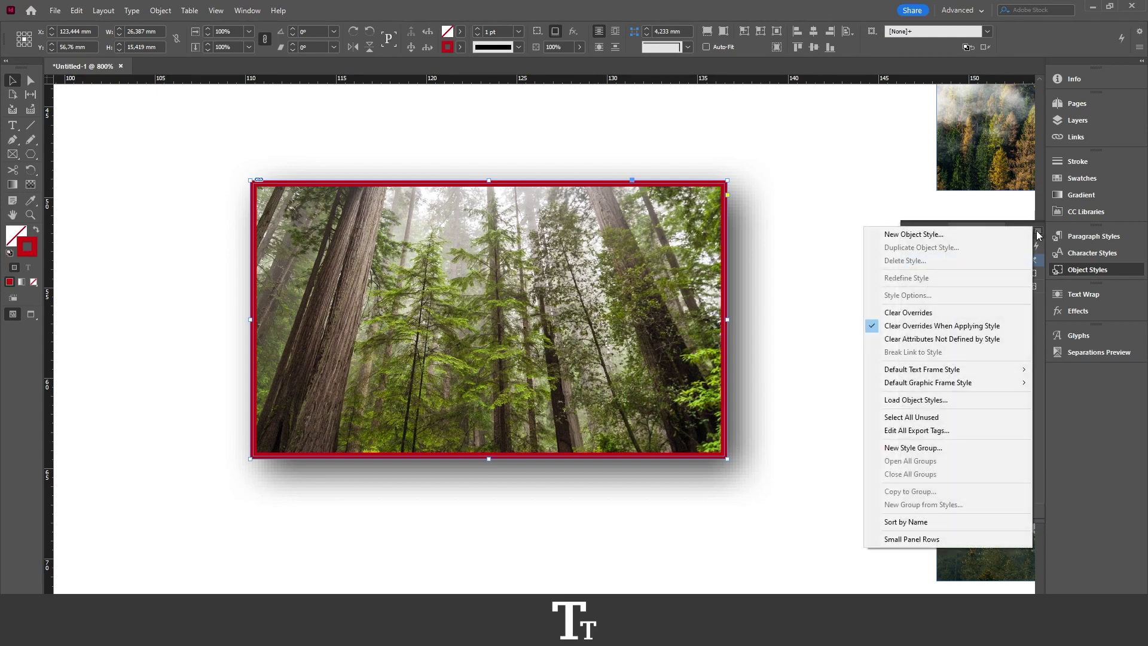
Create 'Object style examble' with no shortcut, applying it to the selected frame
click(904, 235)
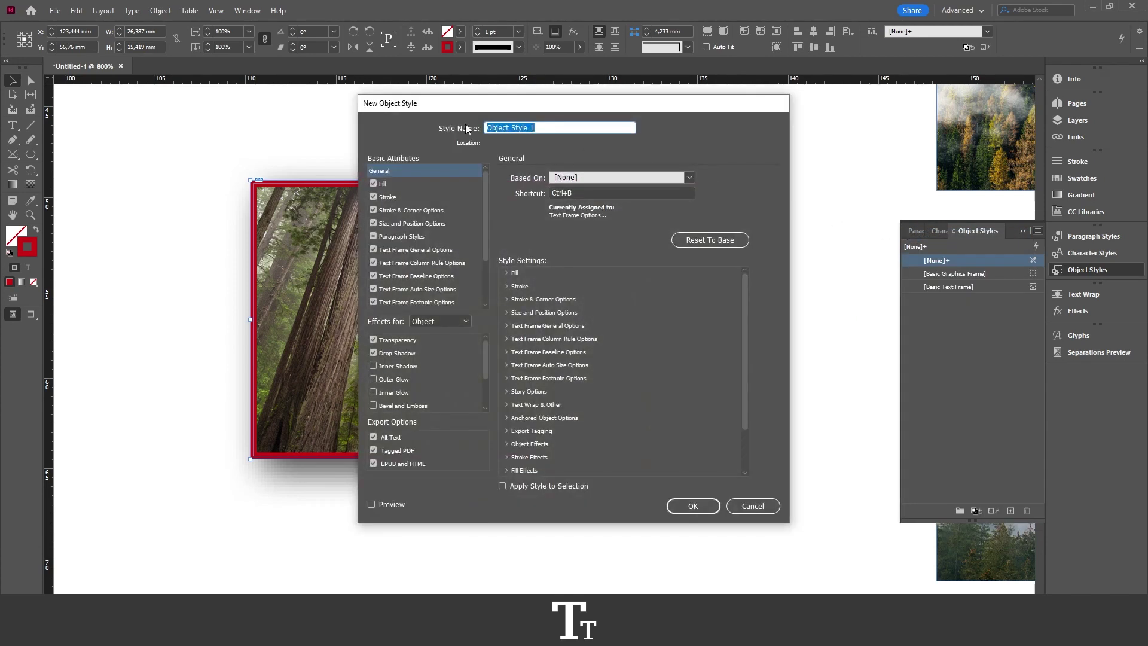
drag(442, 107, 616, 100)
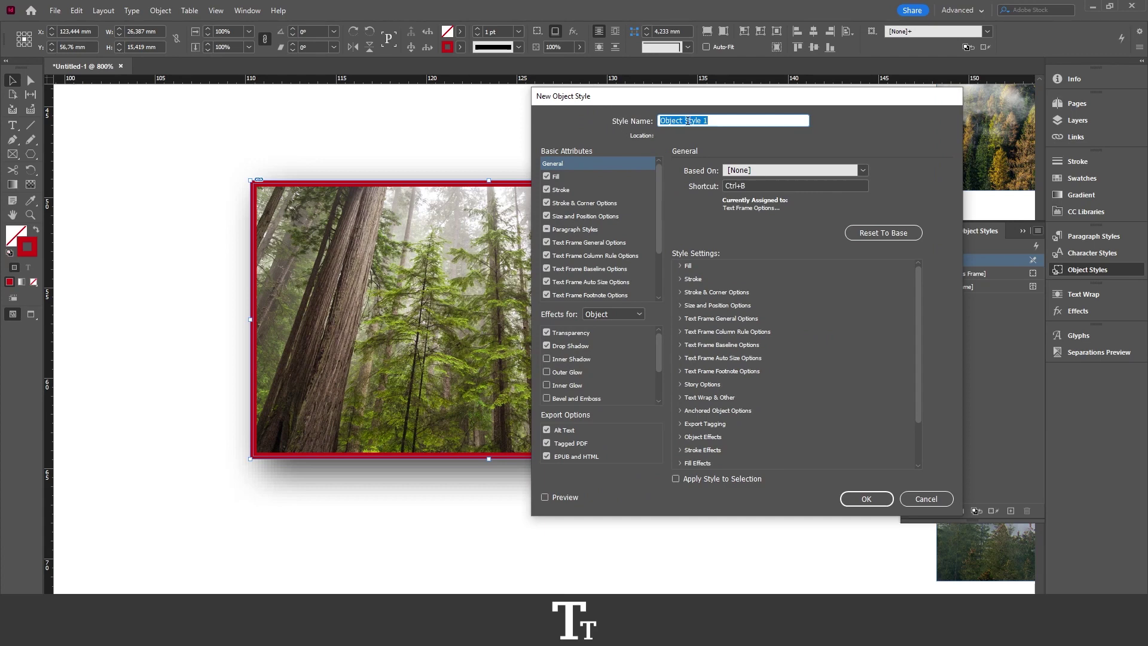
text(Object style examble)
drag(655, 95, 623, 112)
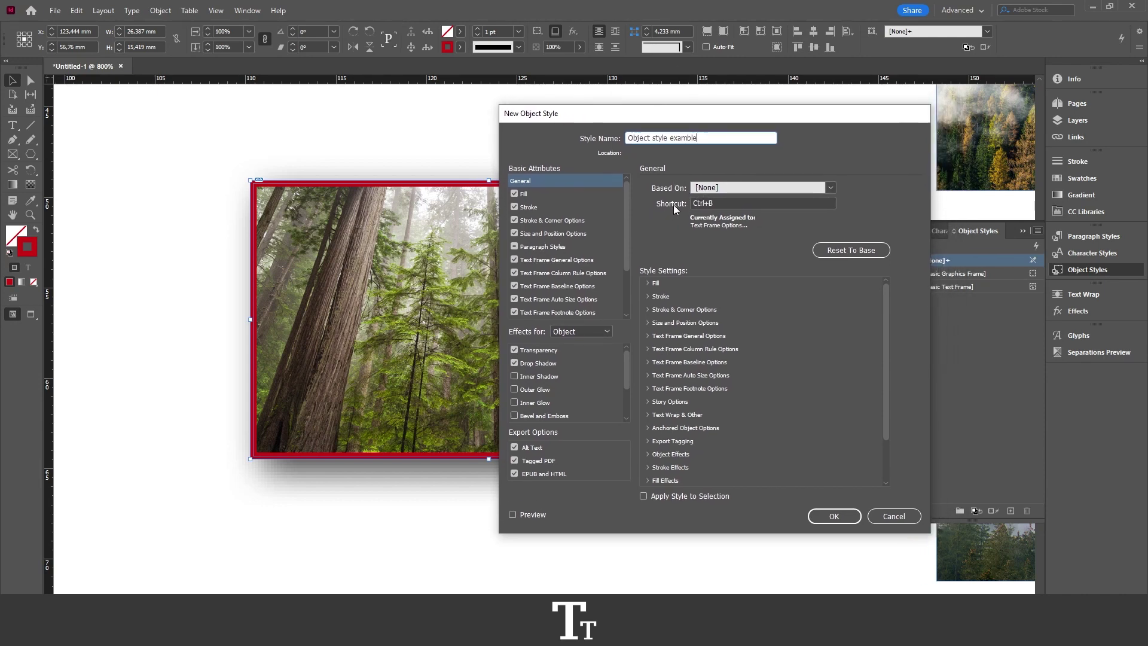
key(Tab)
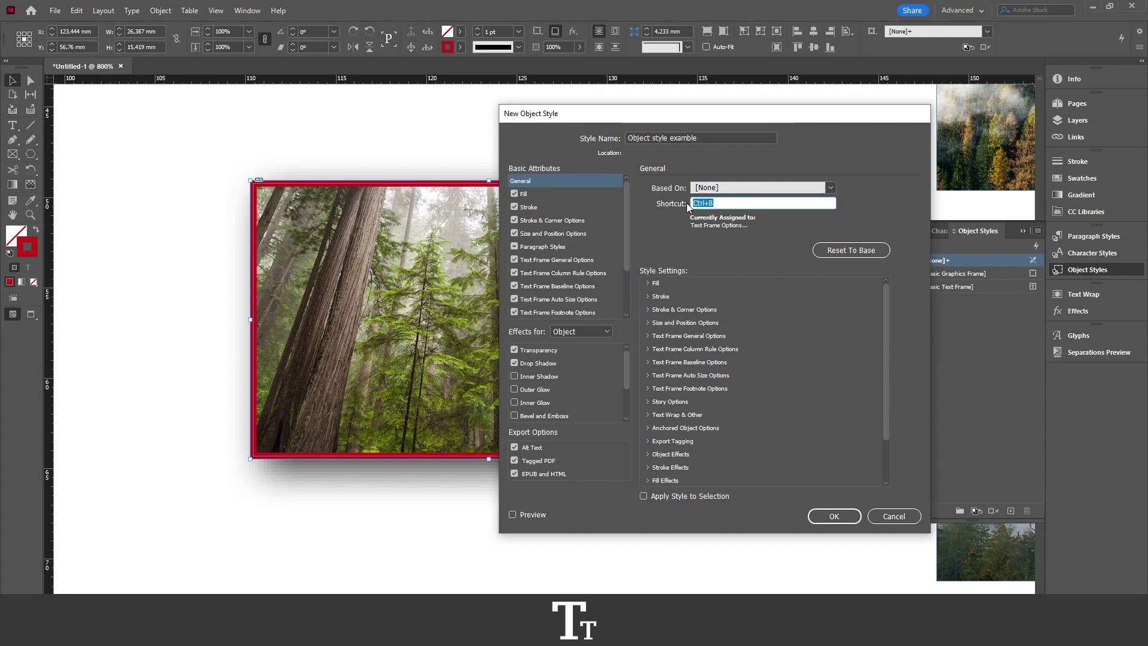
key(BackSpace)
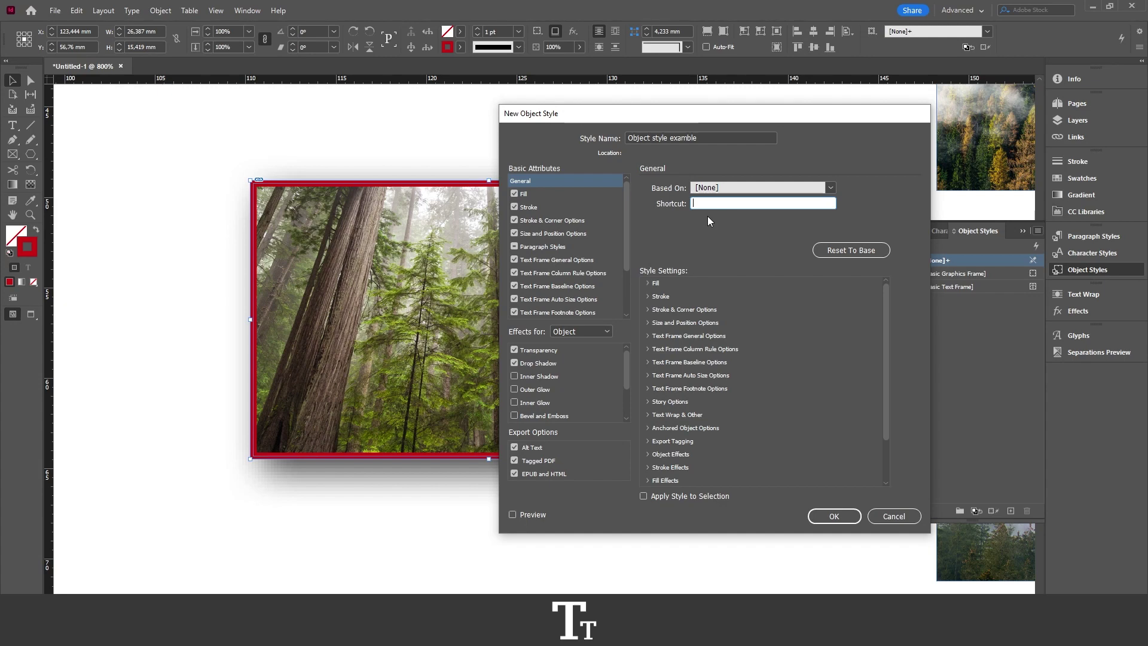
click(698, 497)
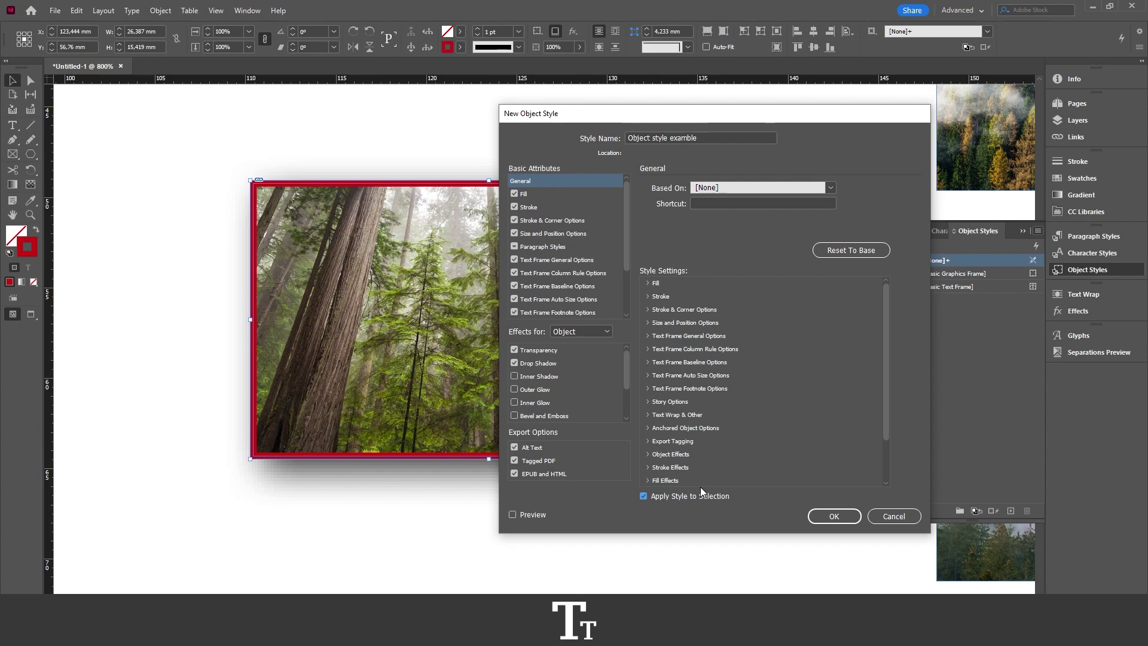
click(831, 518)
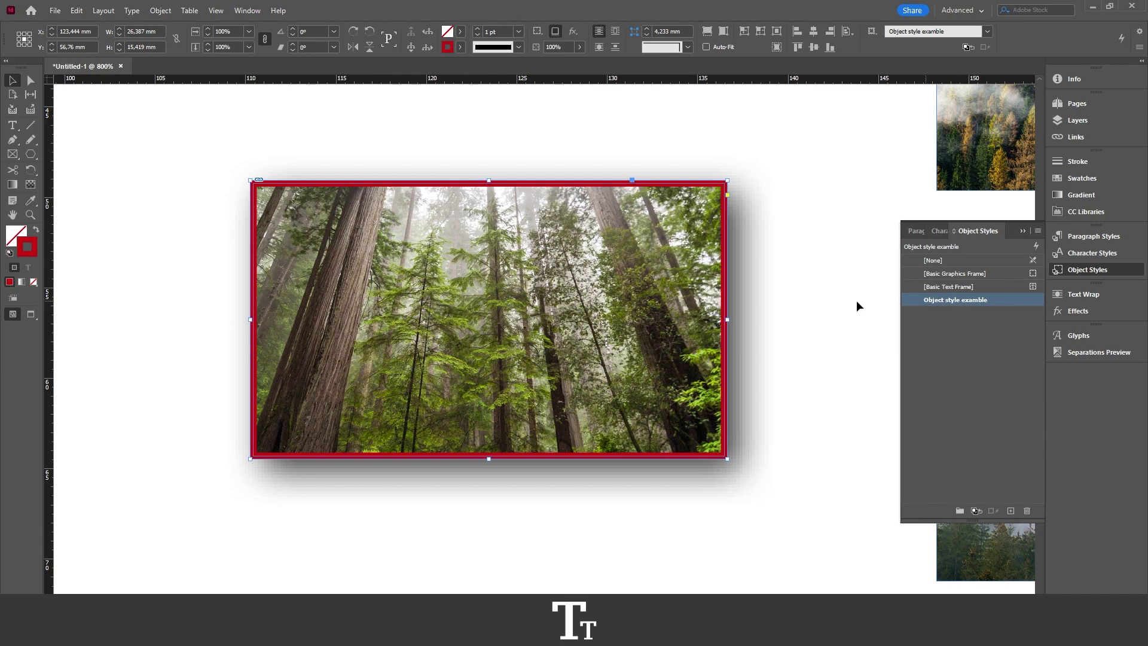
Set the forest frame to [None], reapply 'Object style examble', and zoom out to 400%
click(942, 261)
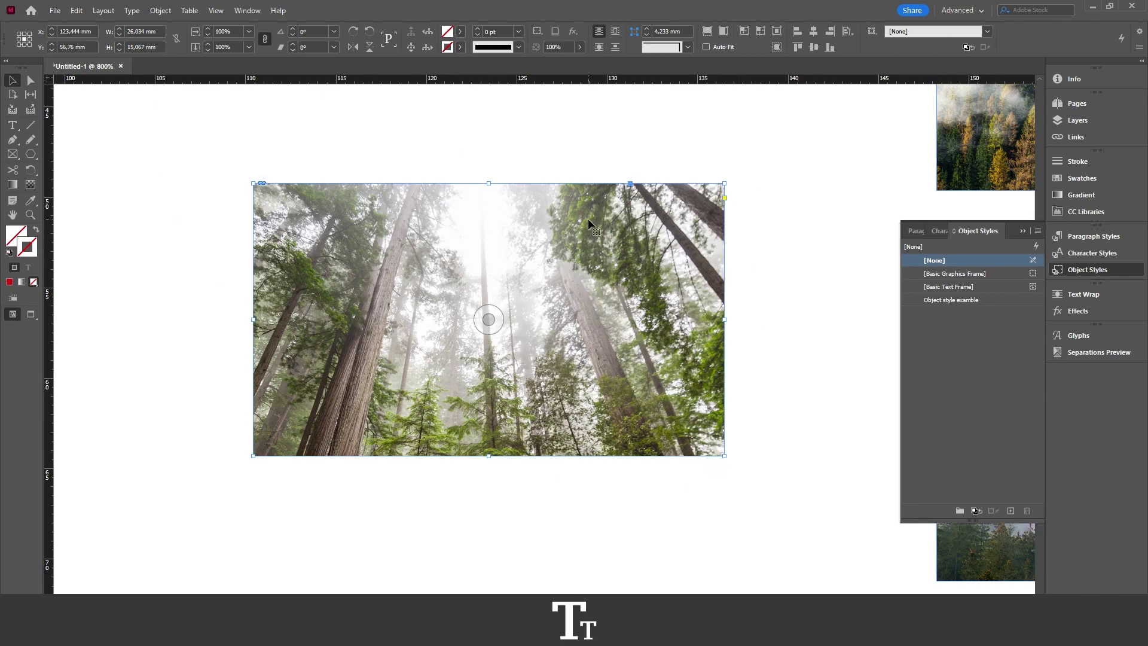
click(959, 300)
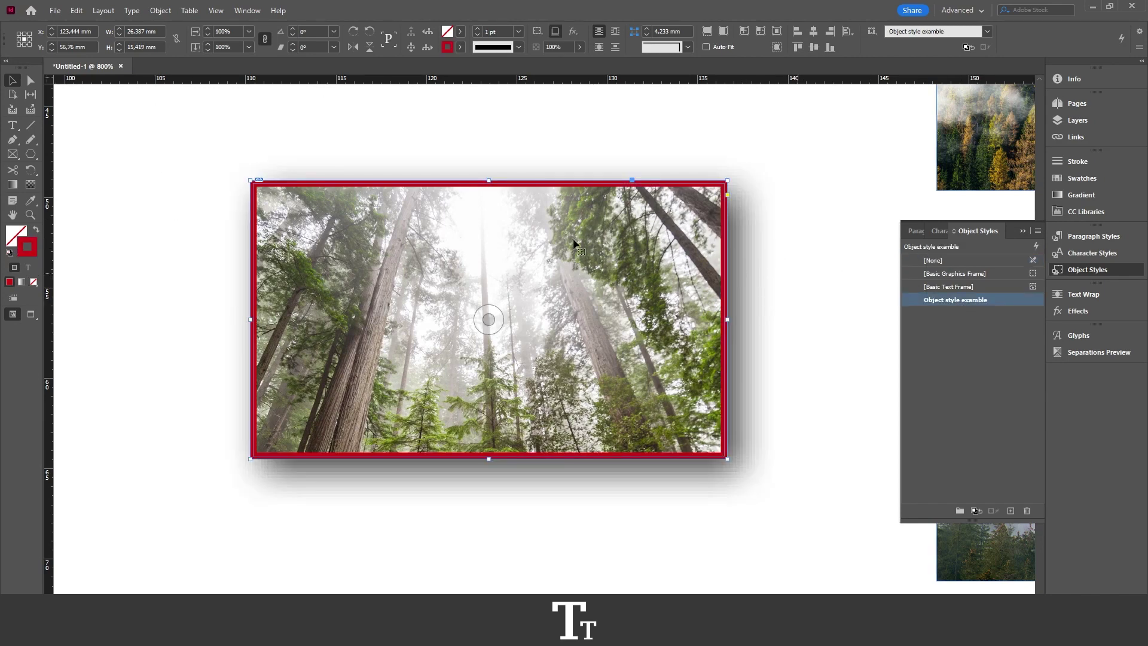
scroll(507, 233, down, 2)
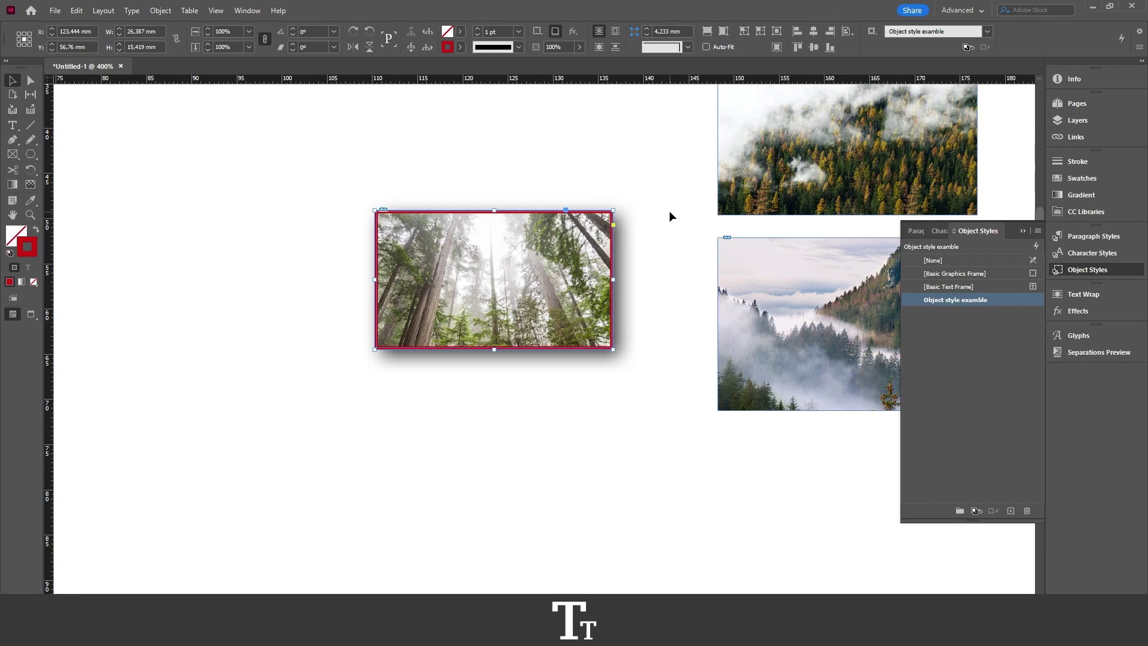
Apply 'Object style examble' to both right-hand forest images
drag(669, 211, 450, 260)
scroll(742, 255, up, 1)
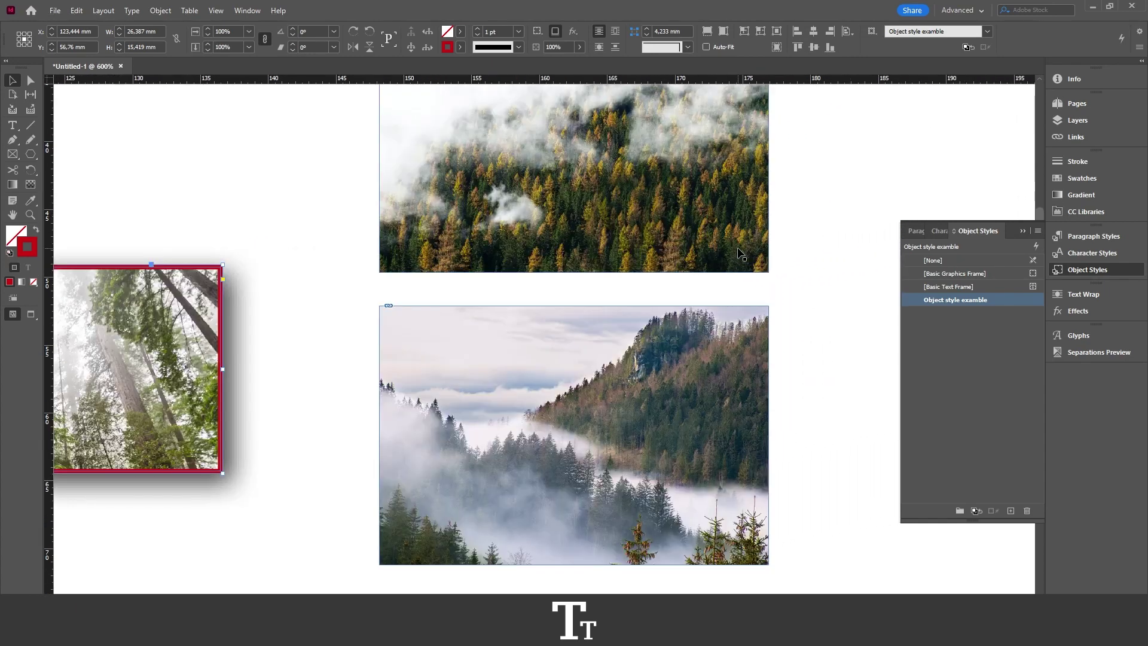
scroll(713, 251, down, 1)
drag(736, 238, 687, 343)
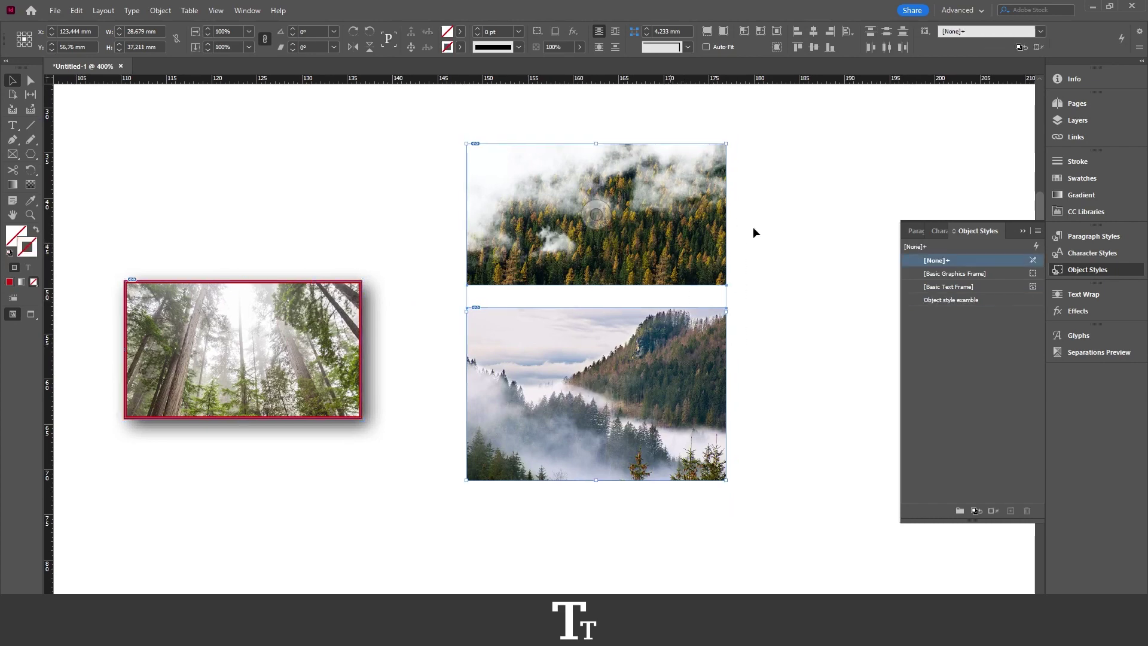
click(956, 300)
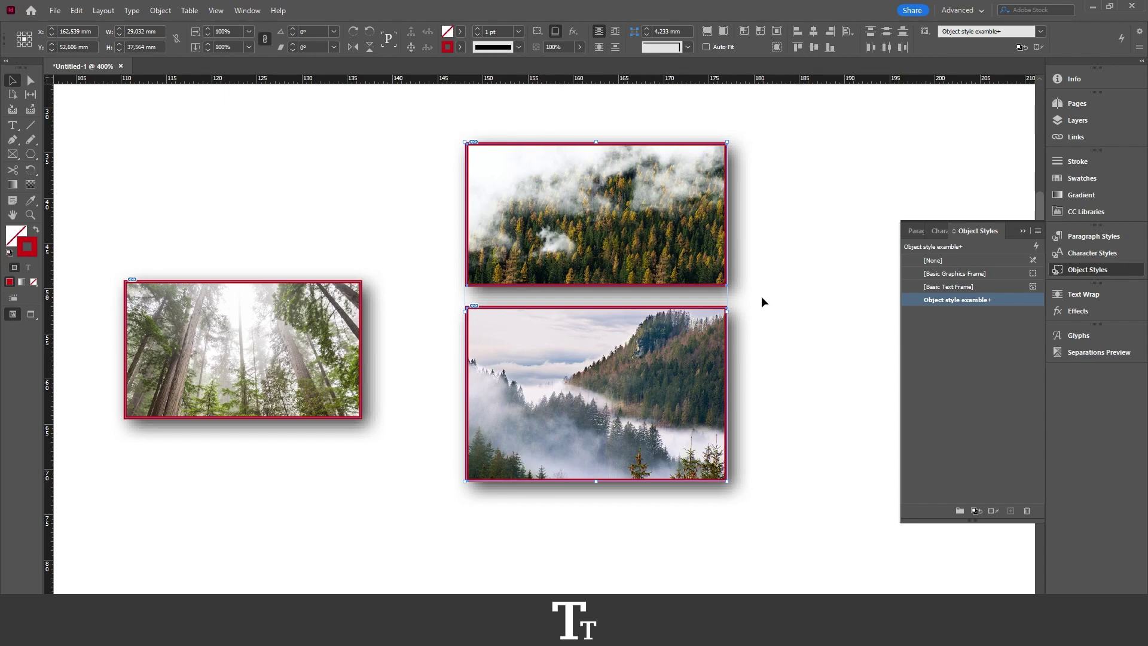
click(752, 305)
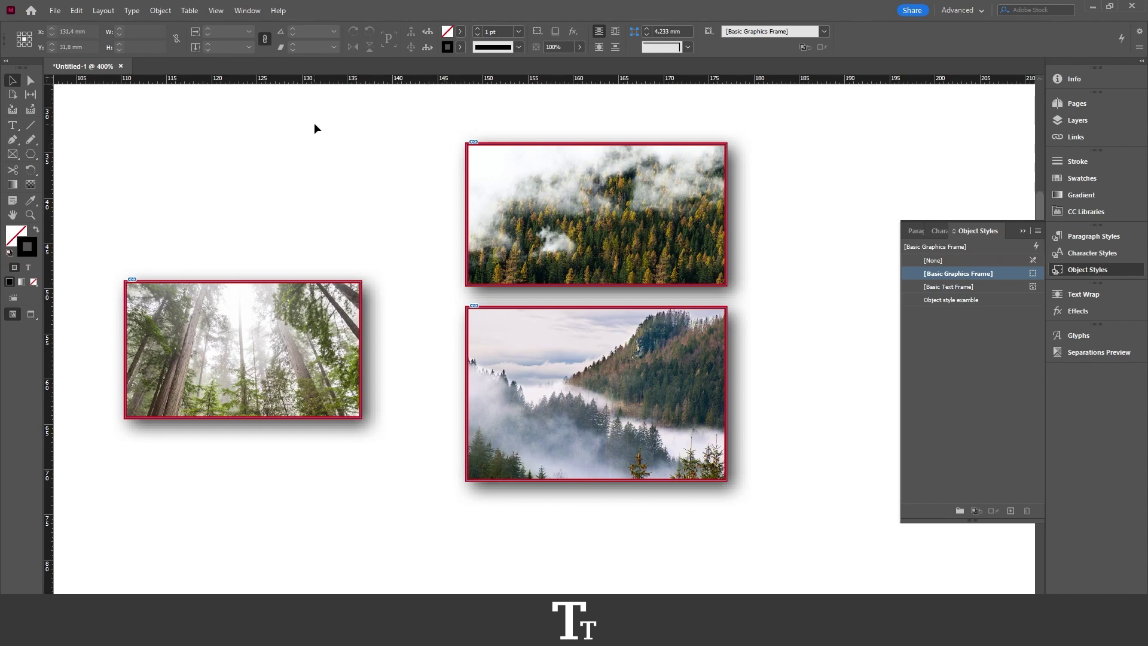
Select the forest images in turn to check their applied style
click(303, 288)
click(461, 191)
click(474, 210)
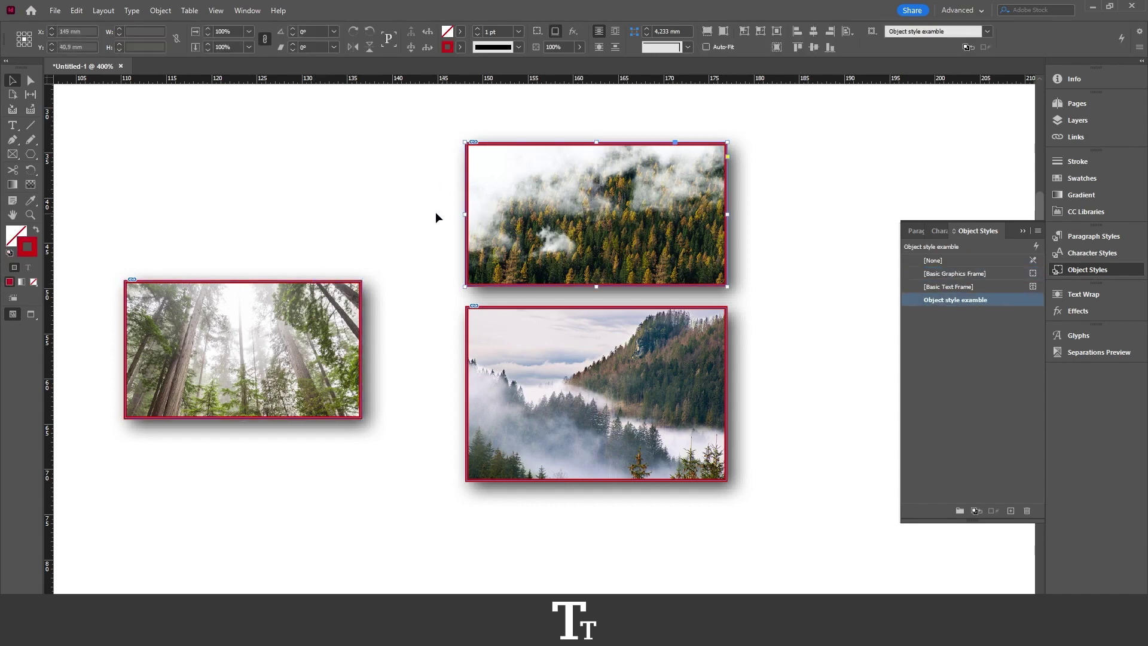
click(435, 213)
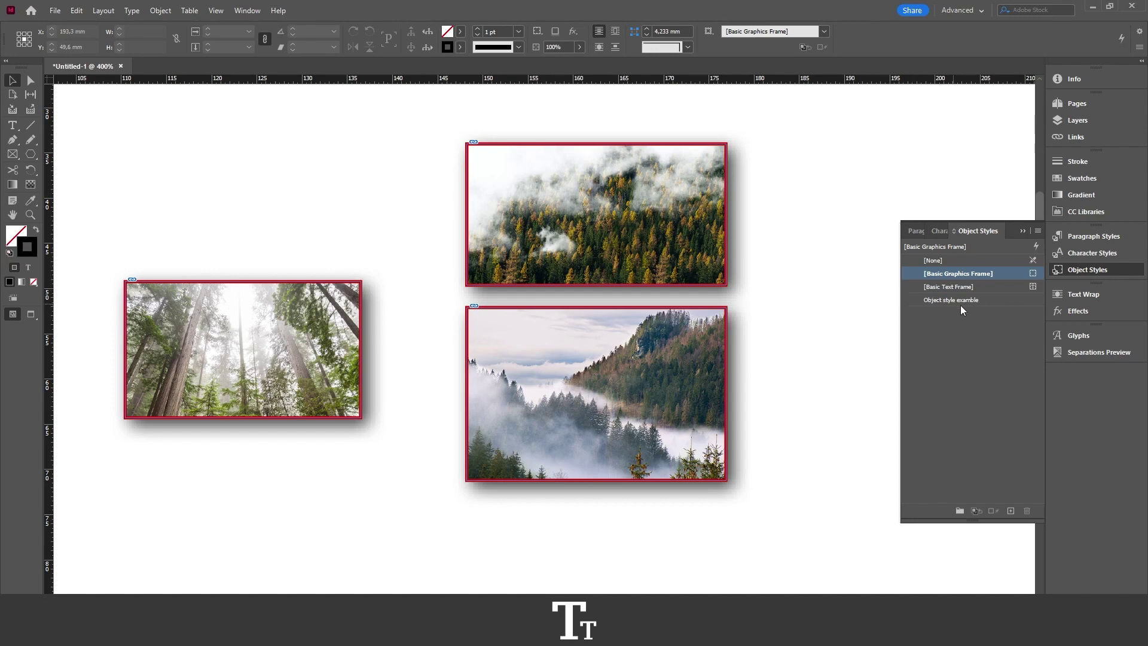
Edit 'Object style examble' so its stroke uses the cyan swatch, with preview on
double_click(995, 302)
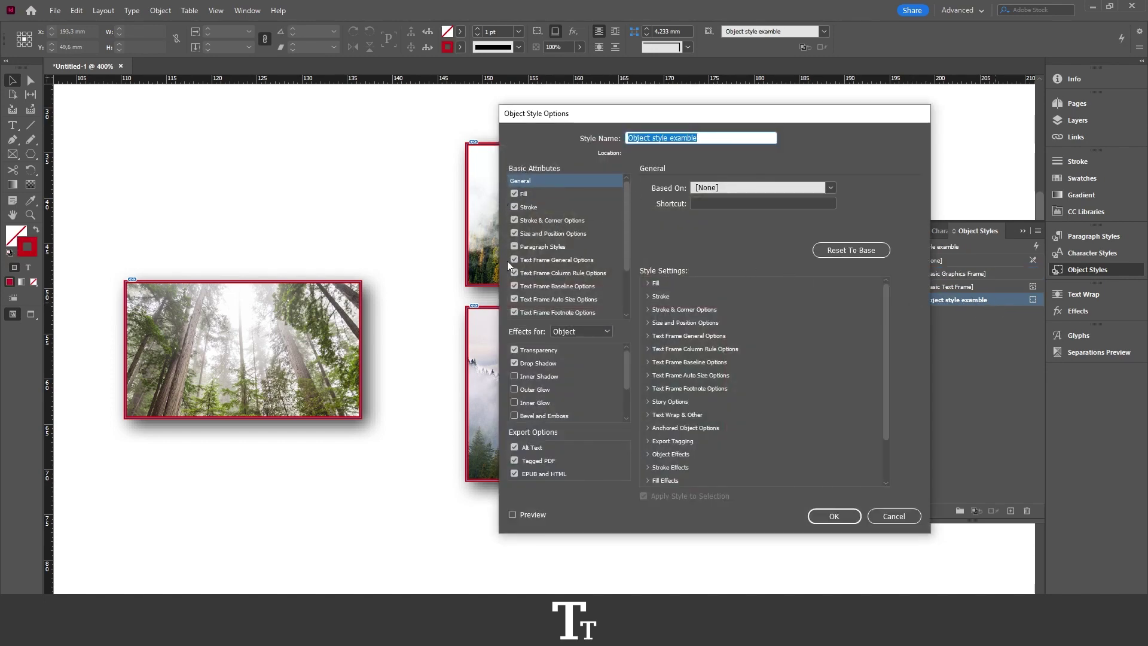
drag(586, 112, 676, 106)
click(624, 202)
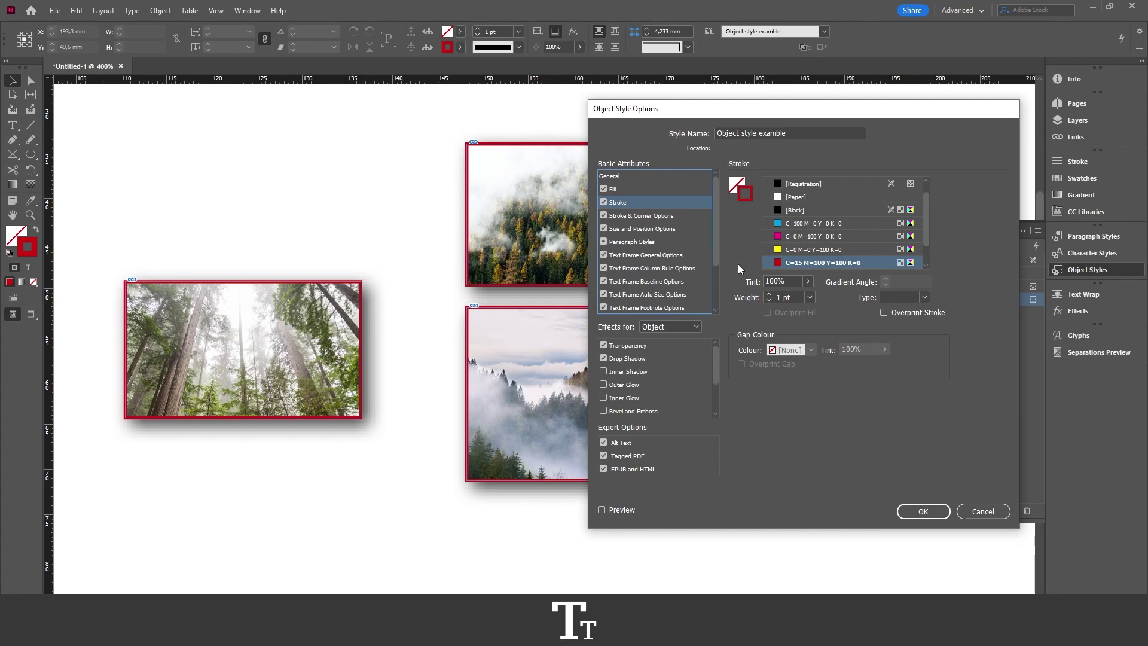
click(601, 510)
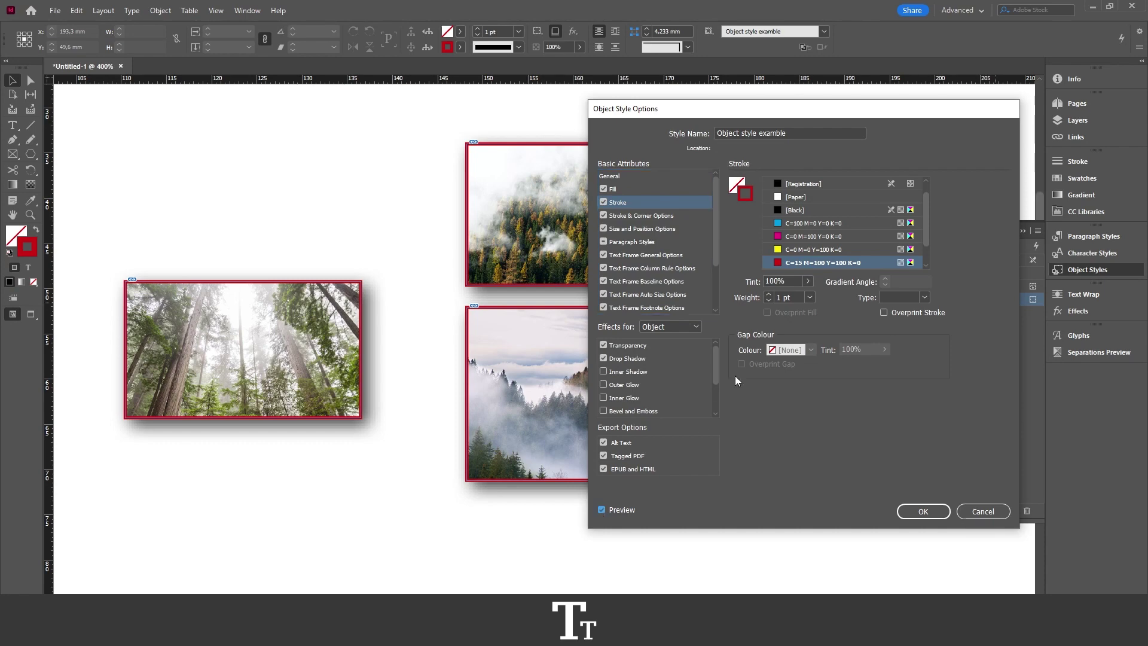
click(791, 224)
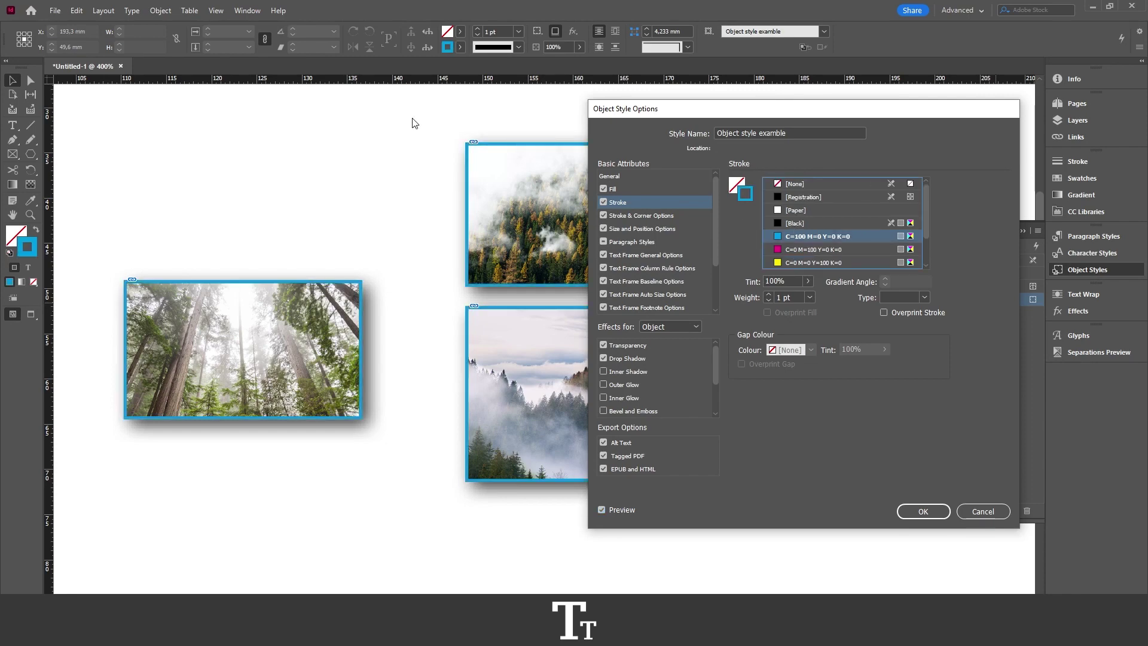
drag(657, 108, 836, 123)
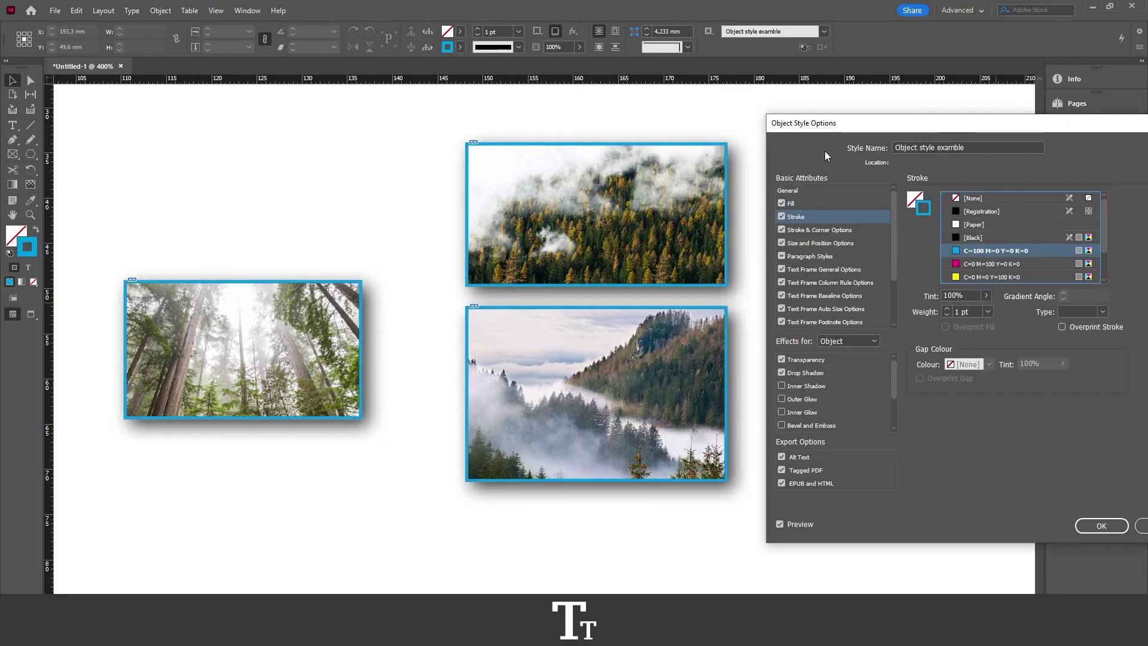
drag(834, 125, 734, 108)
click(984, 507)
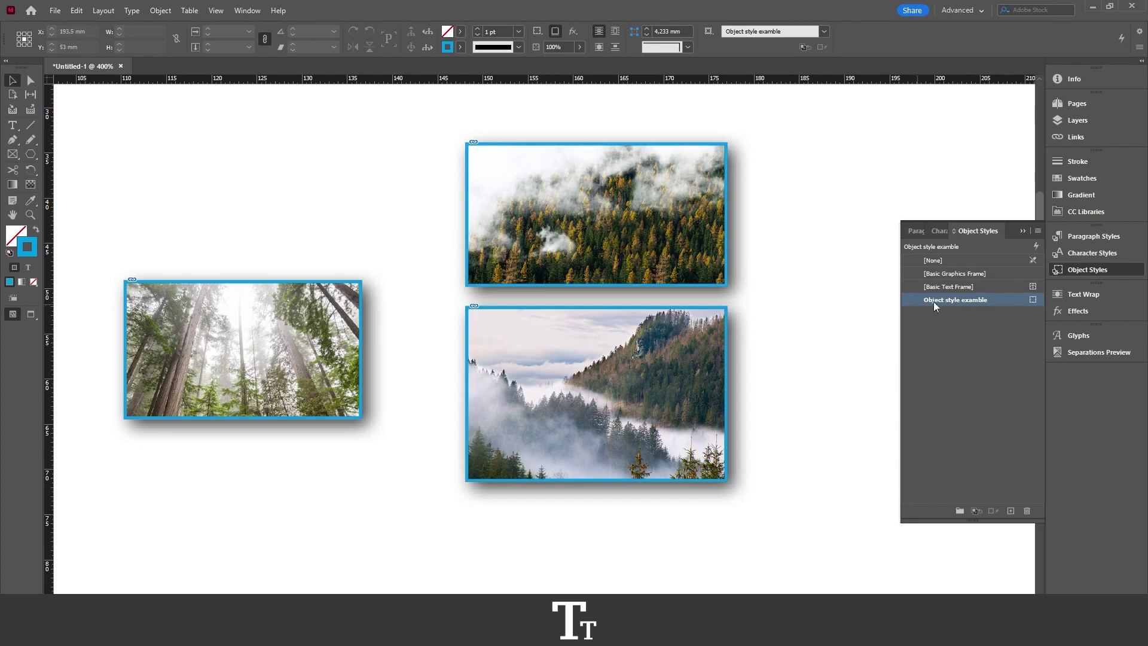
Override the left forest image's border with green C=75 M=5 Y=100 K=0
scroll(769, 306, left, 1)
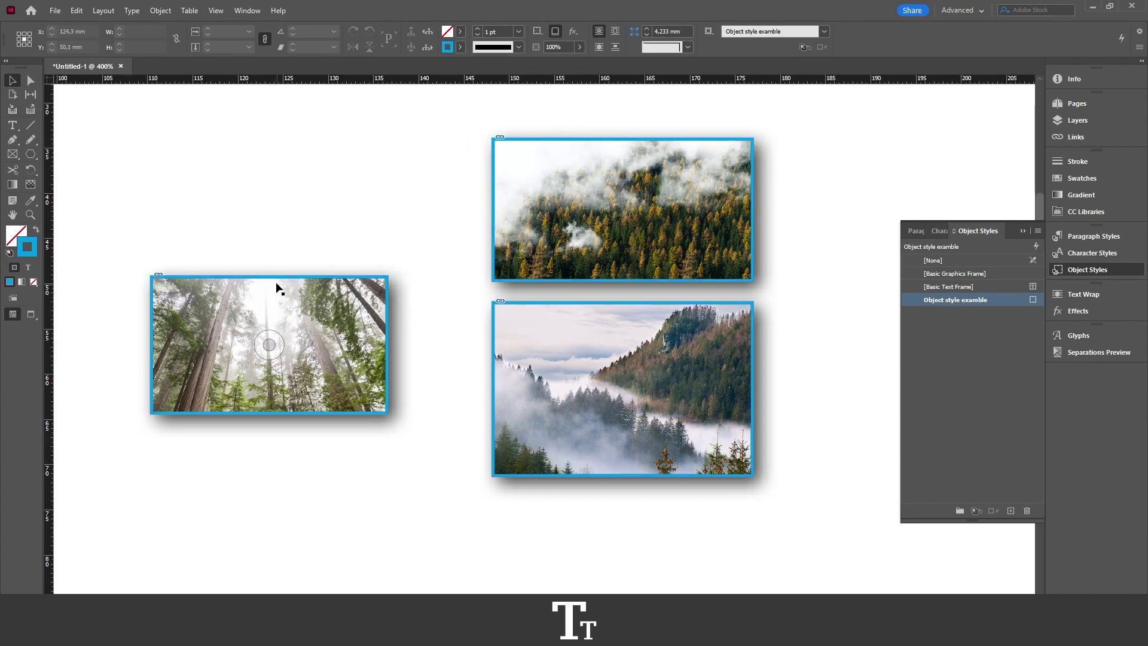
click(305, 295)
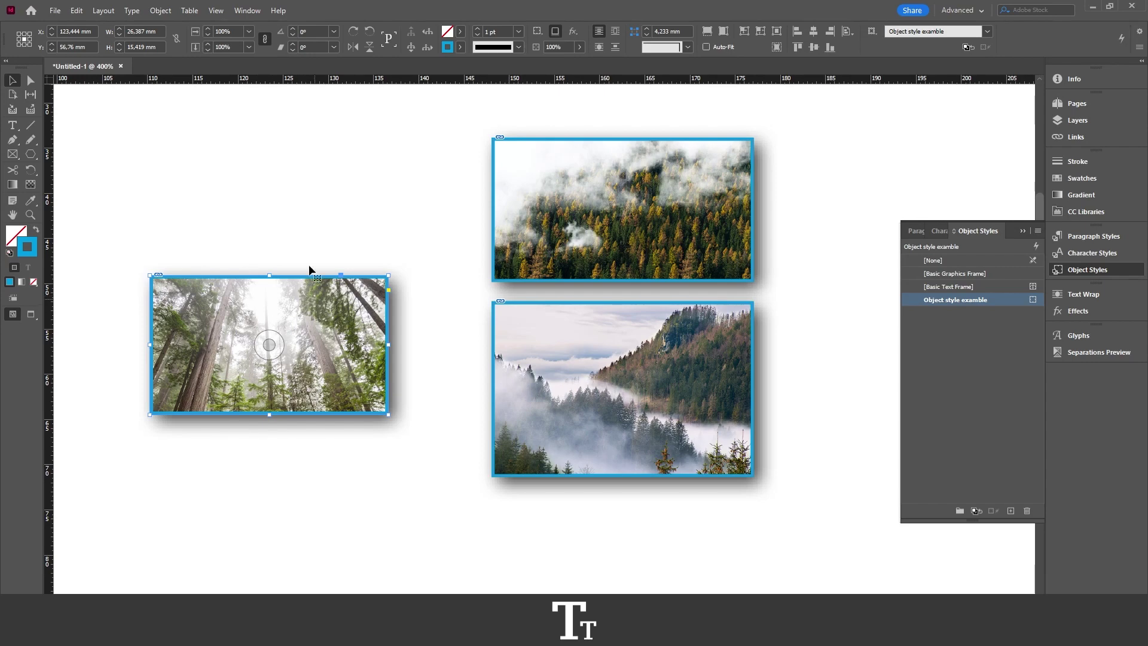
click(461, 47)
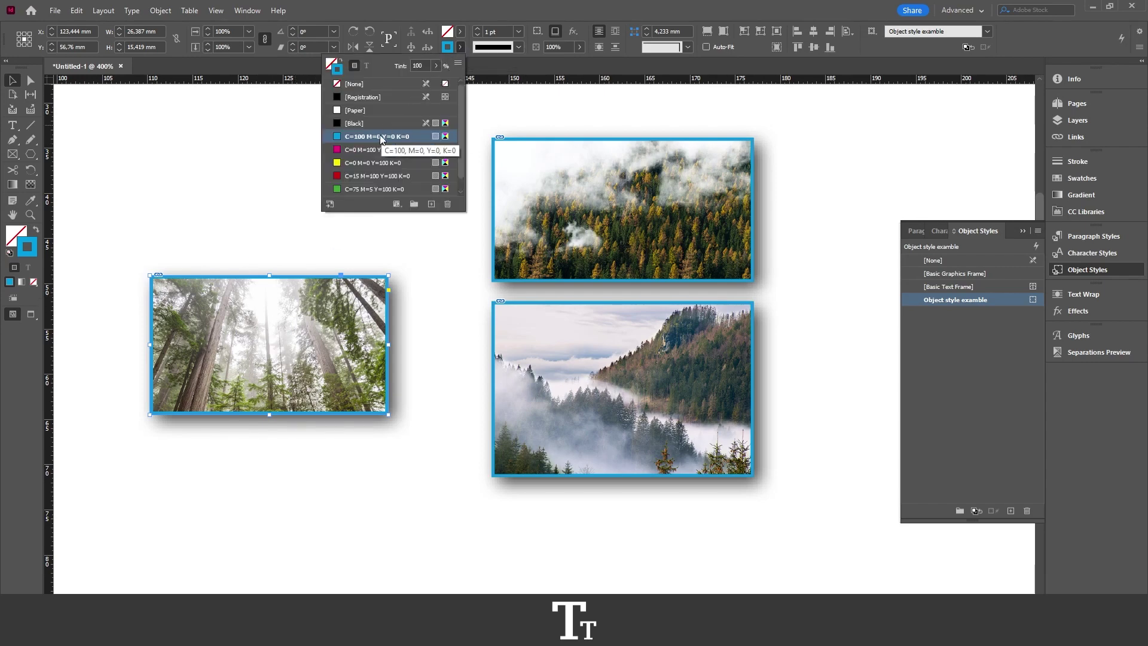
click(353, 189)
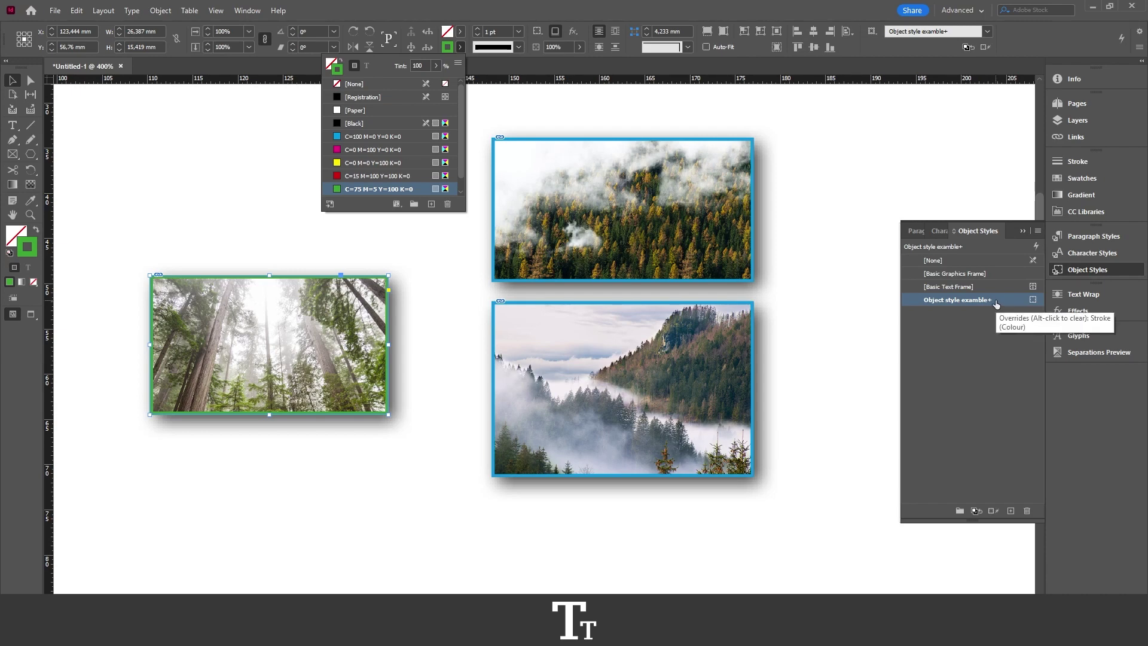
right_click(995, 299)
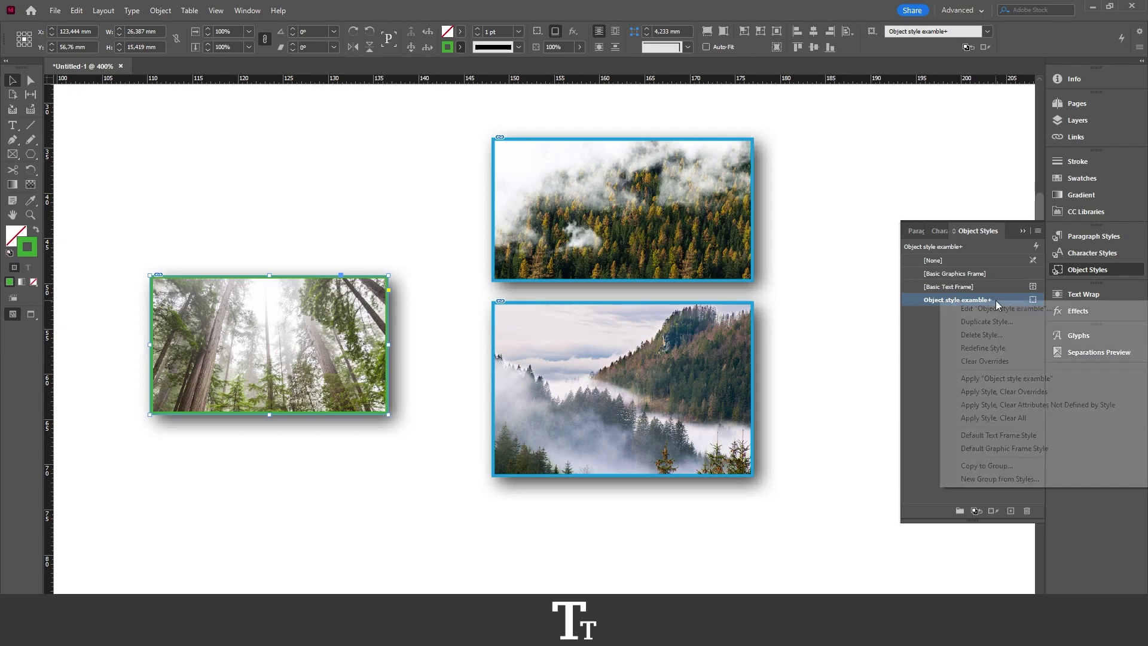
Redefine 'Object style examble' from the green override, then deselect the image
click(997, 353)
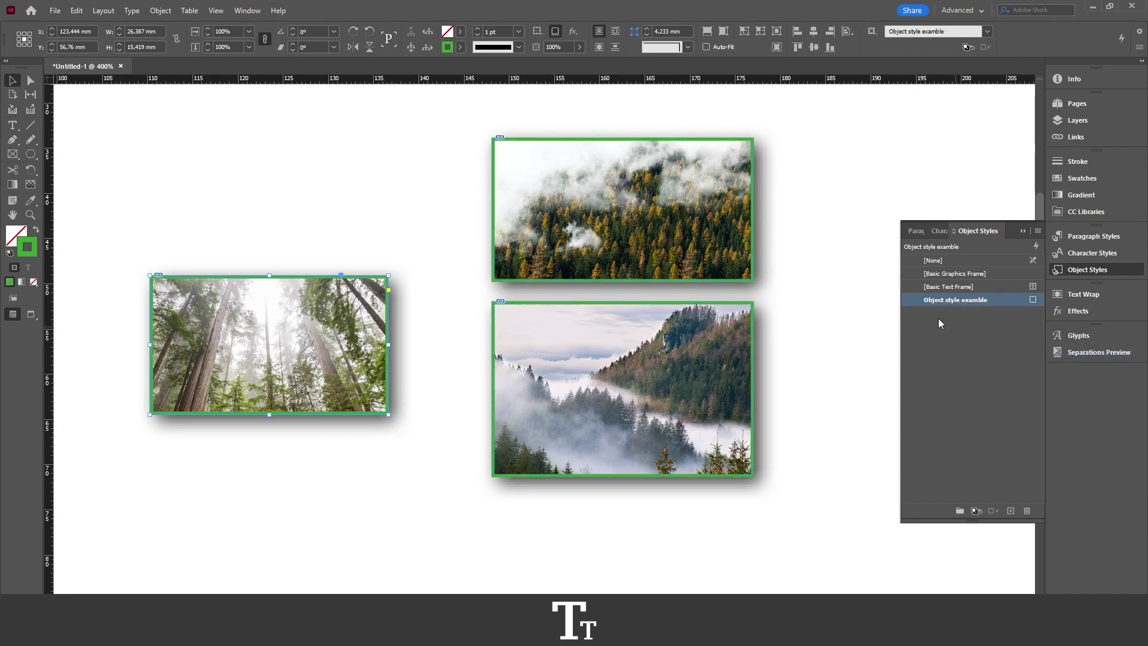
click(819, 285)
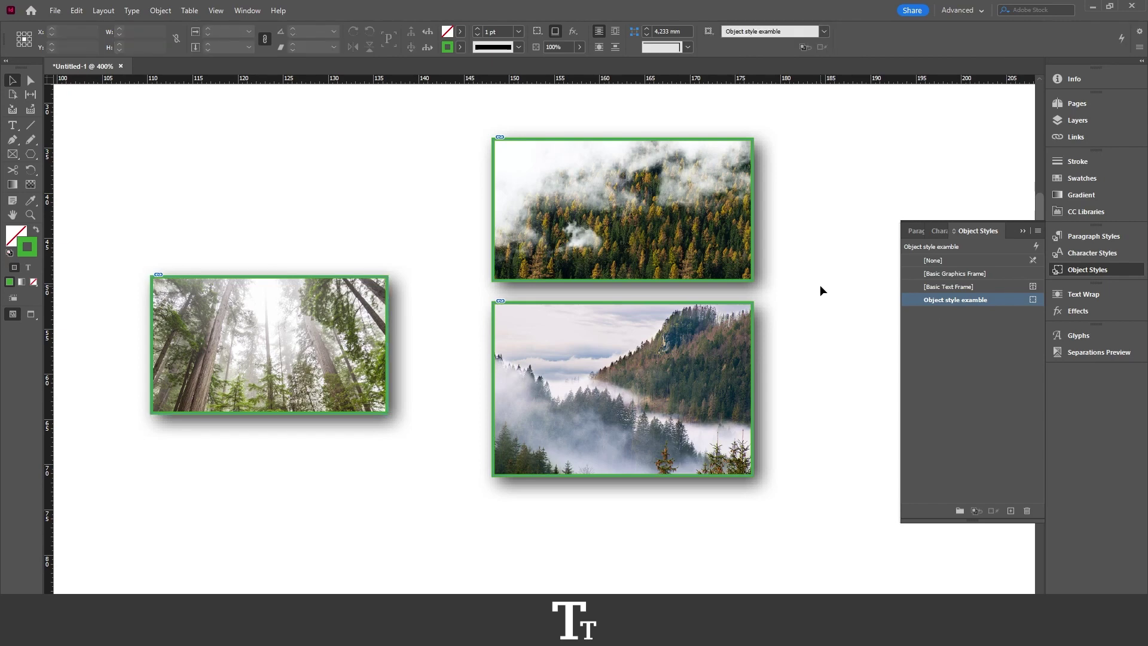
key(ctrl+minus)
drag(817, 279, 795, 306)
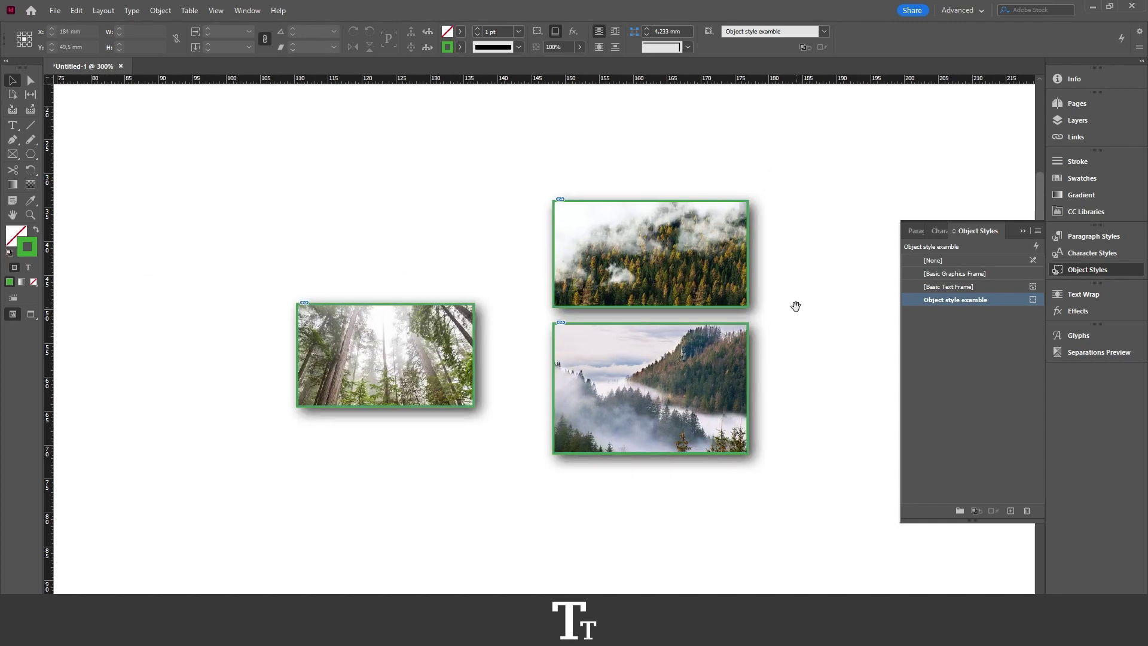